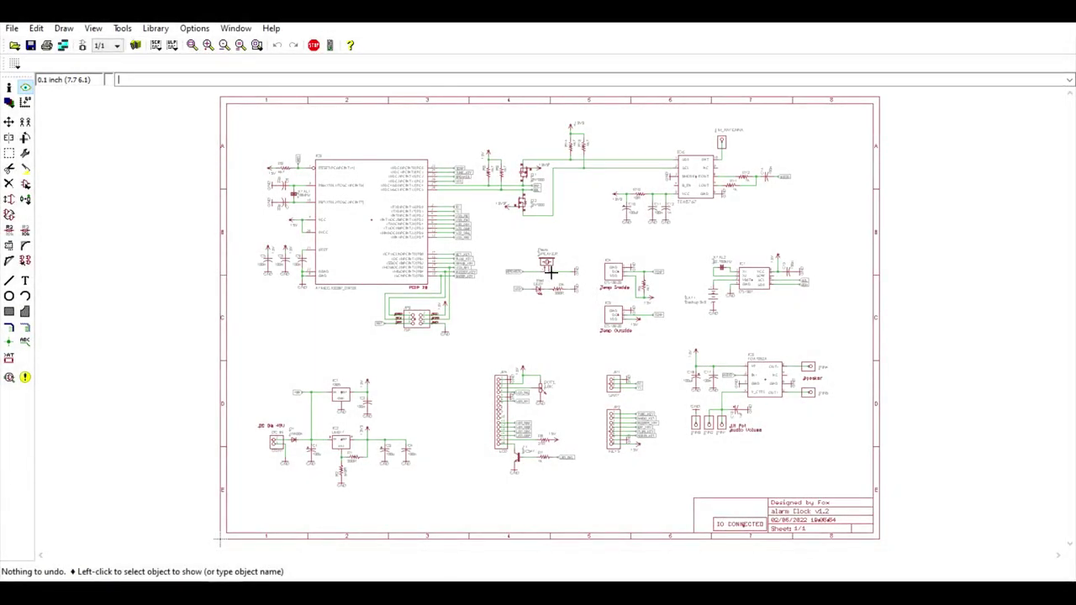
- Mark out the voltage regulator circuits around IC1 and IC2 with a group selection
scroll(552, 269, "up", 2)
scroll(548, 267, "up", 1)
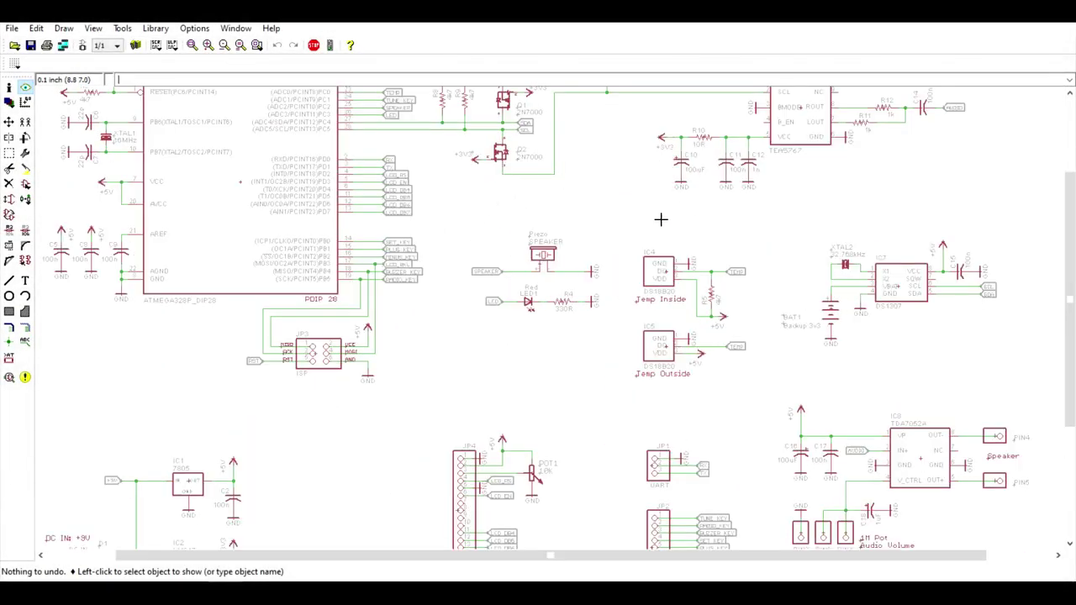
scroll(600, 224, "down", 4)
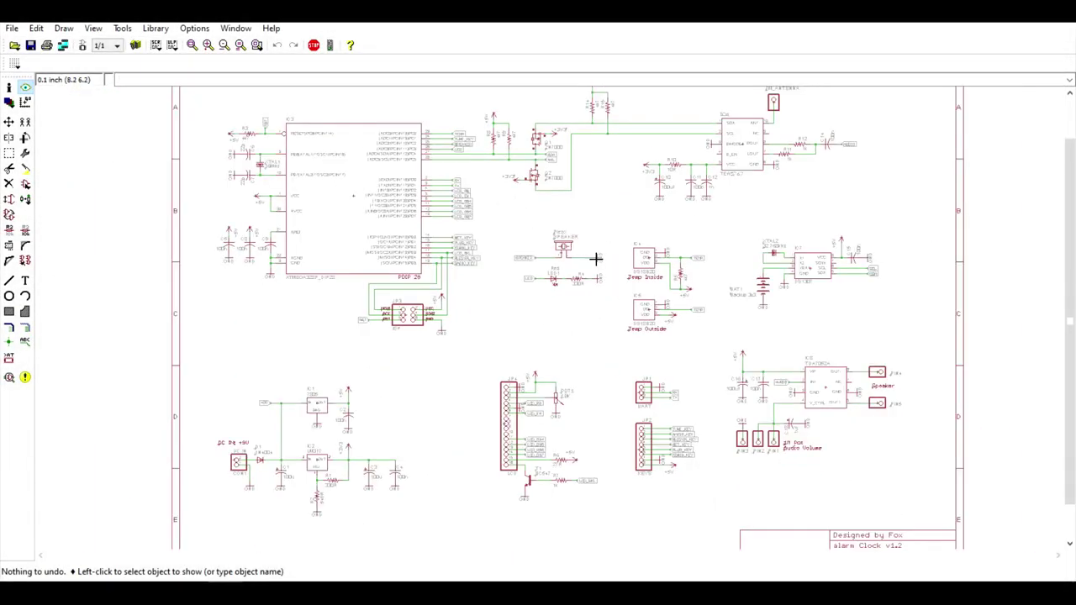
scroll(584, 405, "up", 1)
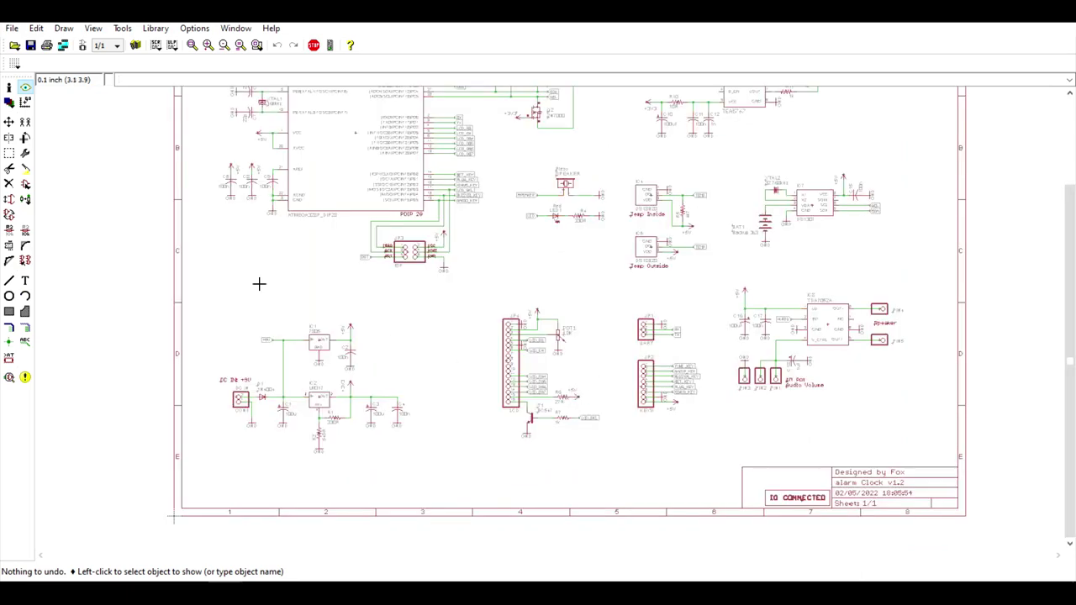
scroll(432, 336, "down", 2)
scroll(331, 373, "up", 5)
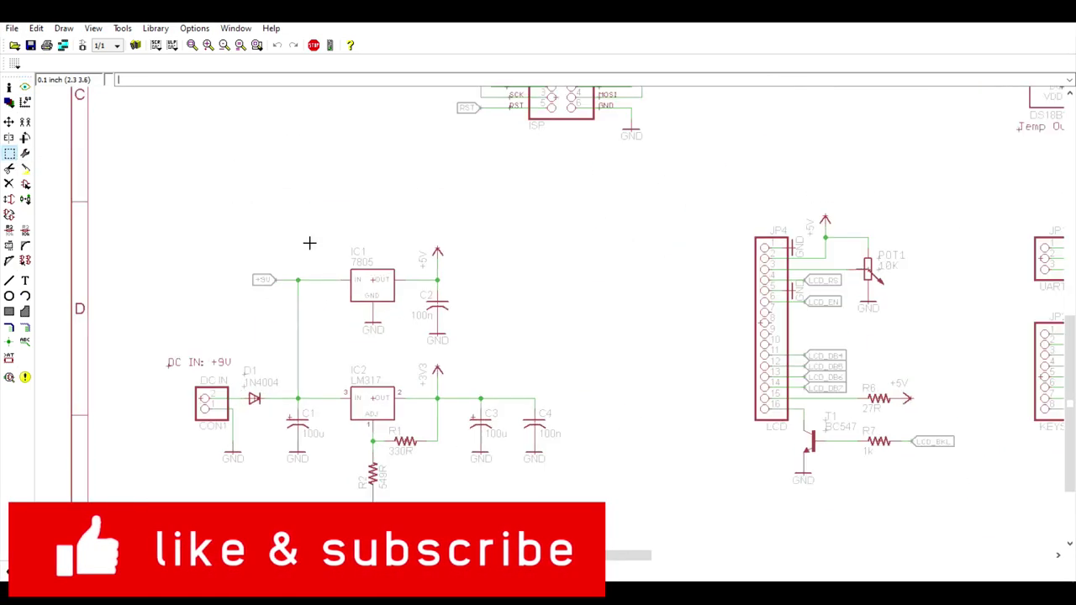
left_click_drag(310, 243, 600, 456)
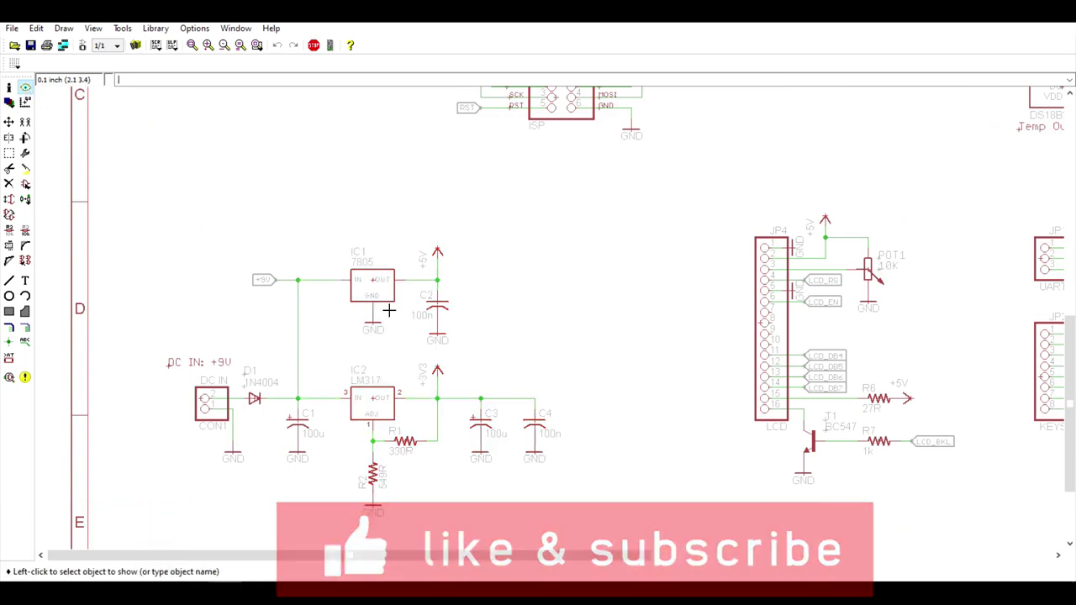
- Highlight the 7805 regulator IC1 and its +5V output net
scroll(387, 307, "up", 2)
left_click(343, 214)
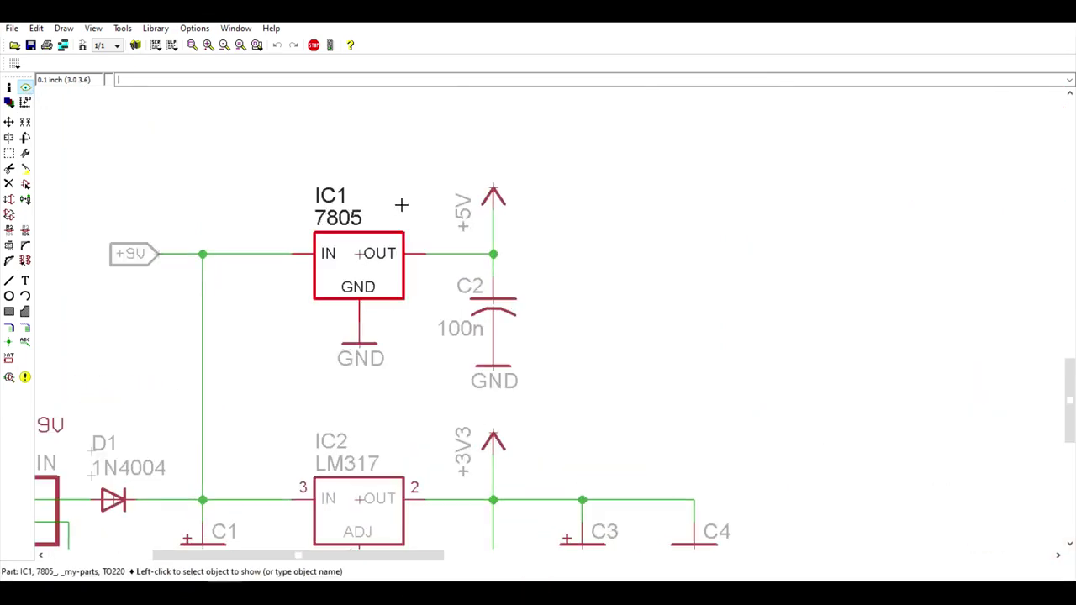
left_click(492, 234)
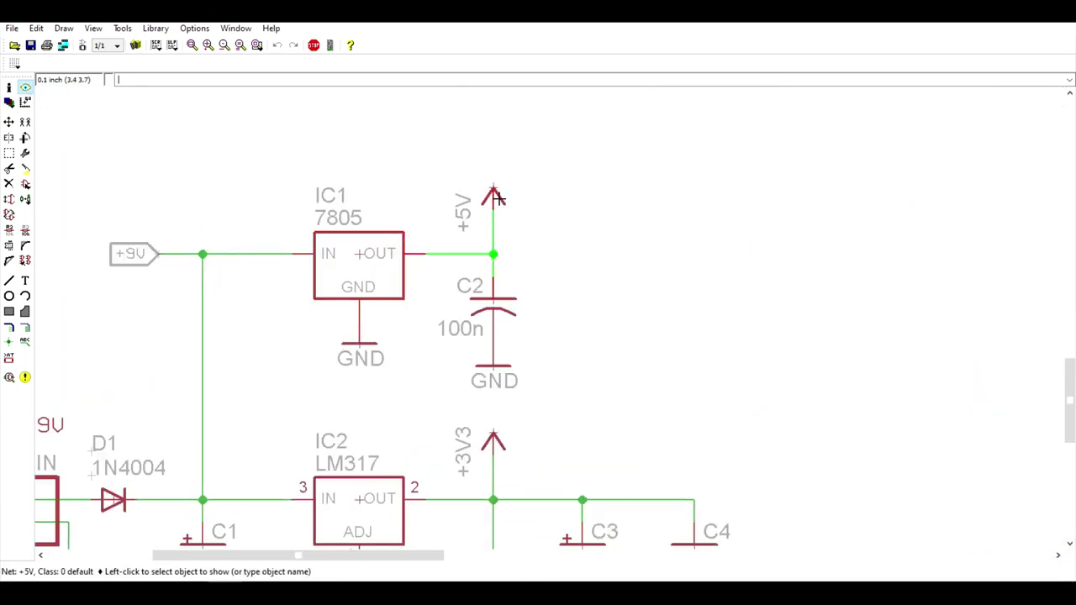
- Highlight the +3V3 net at the output of IC2
scroll(496, 181, "down", 3)
scroll(470, 257, "up", 3)
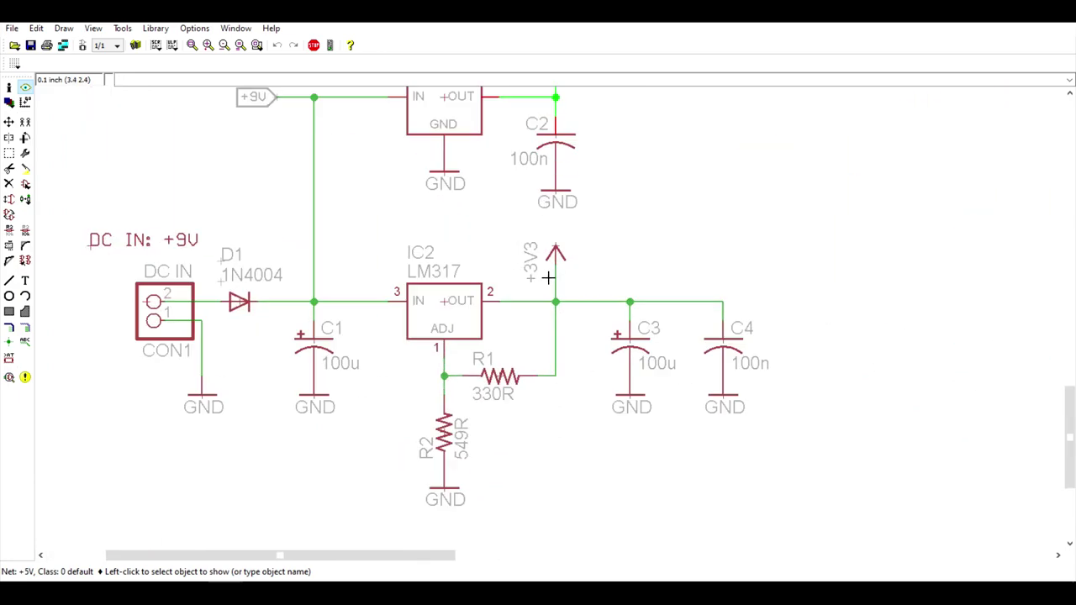
left_click(556, 278)
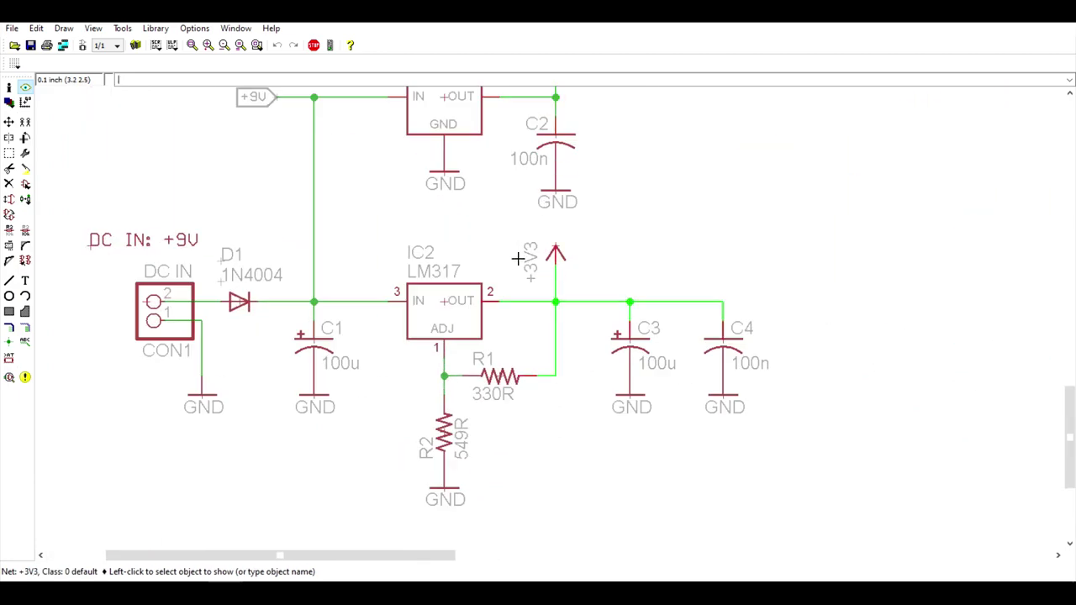
- Highlight the LM317 regulator IC2 and the 1N4004 diode D1 at the DC input
left_click(445, 308)
scroll(421, 275, "up", 2)
scroll(308, 316, "down", 2)
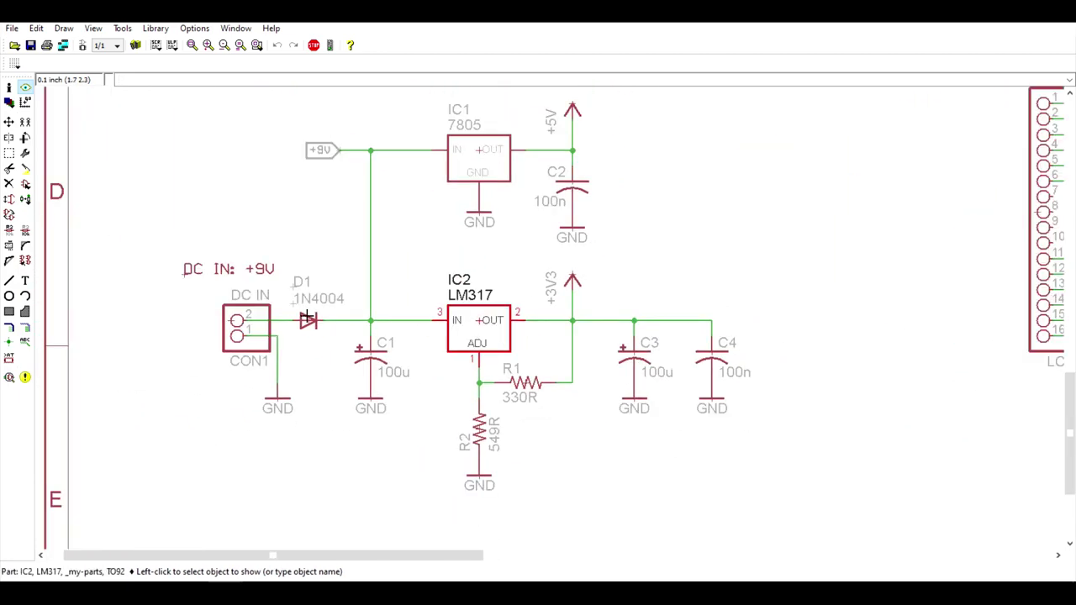
scroll(308, 313, "up", 2)
left_click(308, 304)
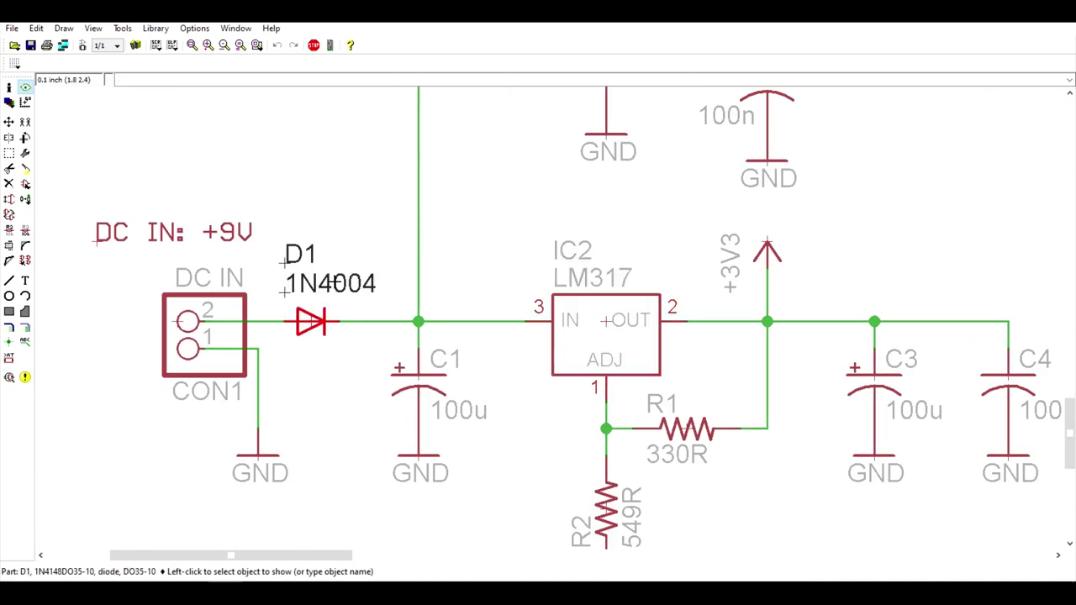
- Highlight the ATMEGA328P microcontroller IC3 for a closer look at its pins
scroll(337, 286, "down", 8)
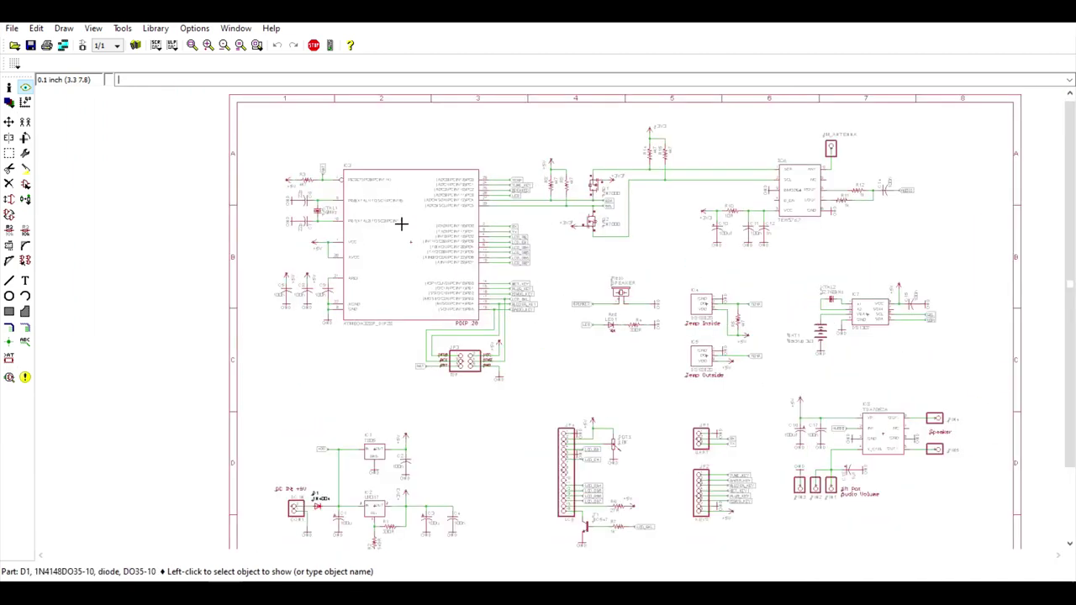
scroll(402, 223, "up", 2)
left_click(421, 247)
scroll(429, 328, "down", 1)
scroll(408, 299, "up", 2)
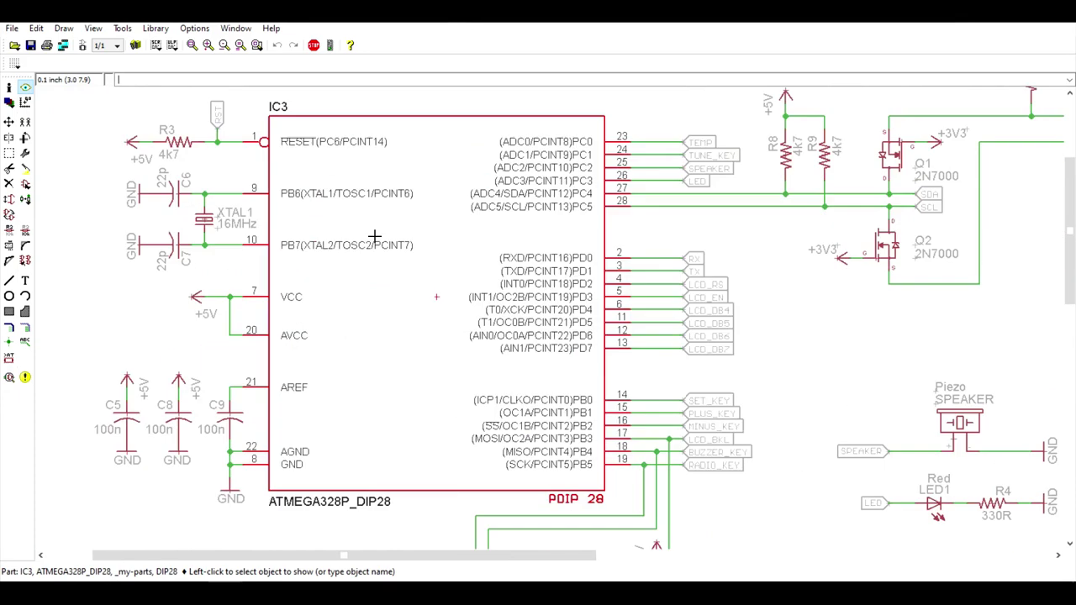
- Highlight the 16MHz crystal XTAL1 and its 22p capacitors C6 and C7
left_click(242, 222)
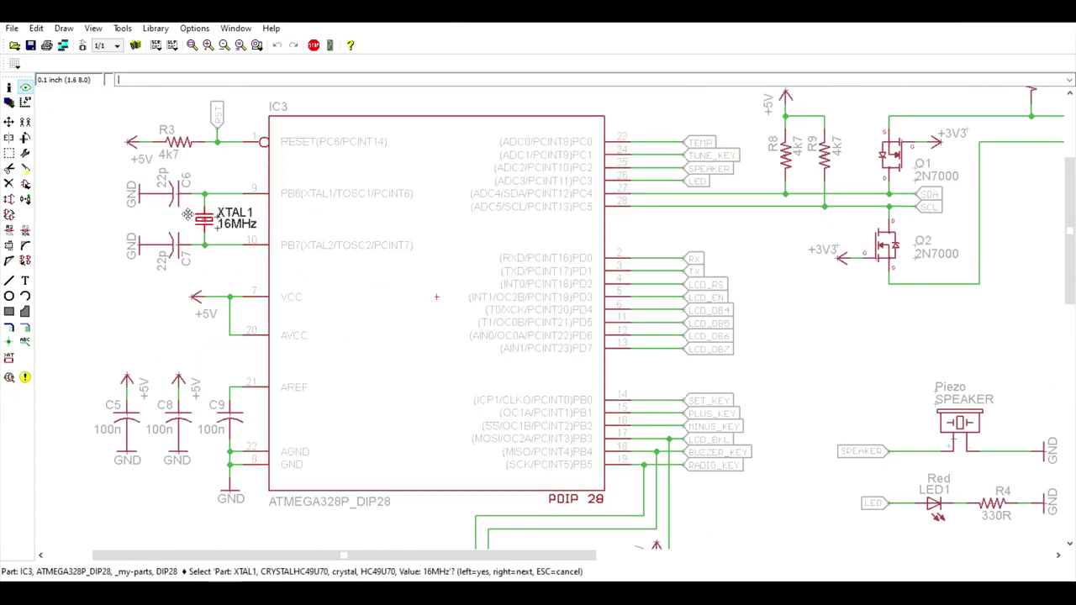
scroll(186, 216, "up", 2)
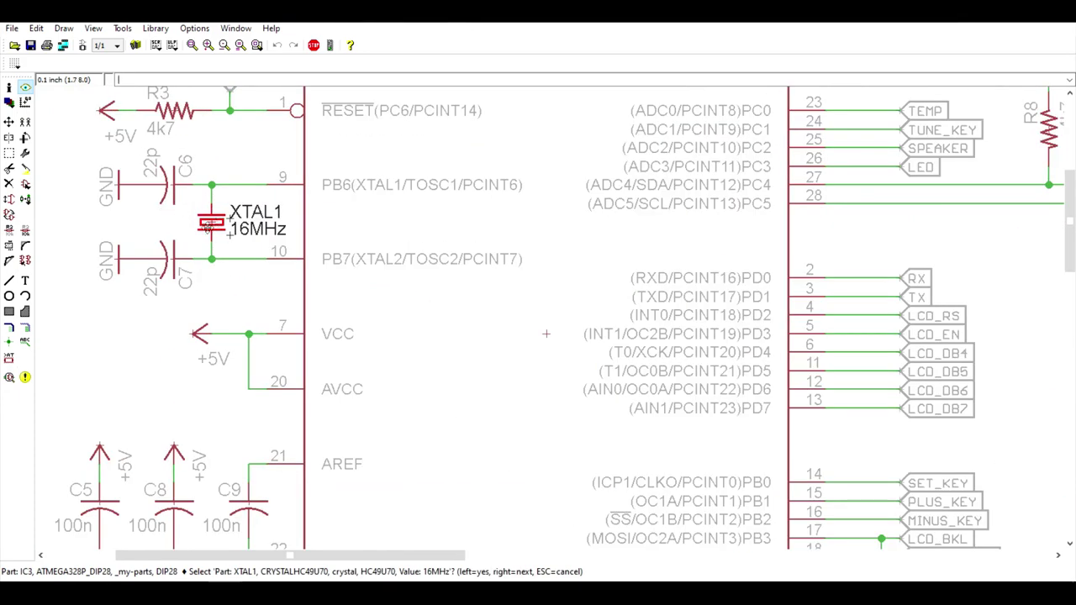
left_click(174, 202)
left_click(167, 190)
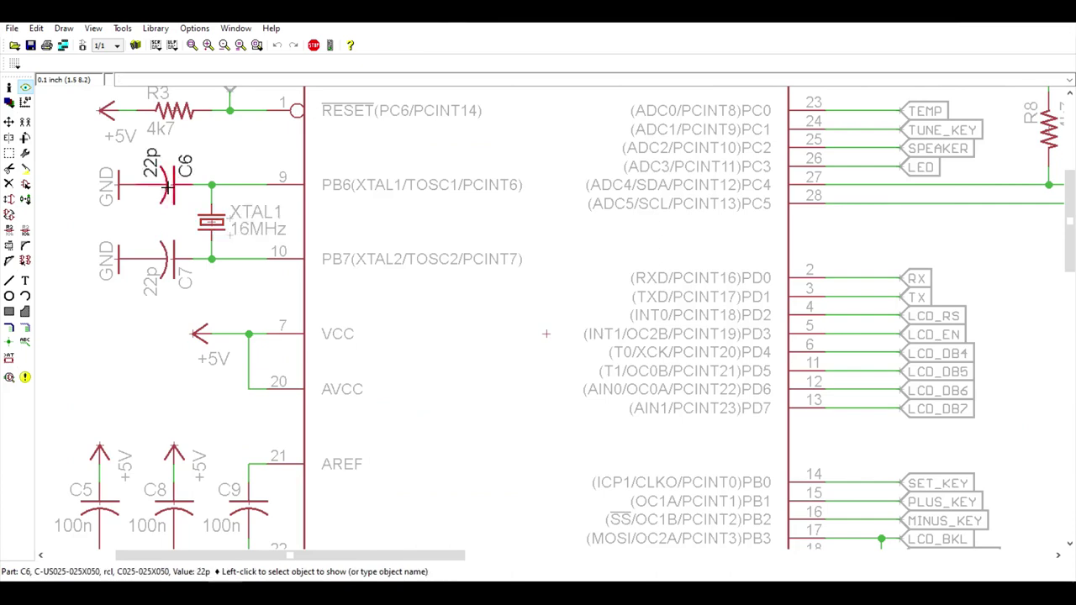
left_click(174, 274)
- Highlight the 4k7 pull-up resistor R3 and the RST net at the microcontroller's reset pin
scroll(193, 257, "down", 3)
scroll(187, 174, "up", 4)
scroll(183, 182, "up", 2)
left_click(183, 204)
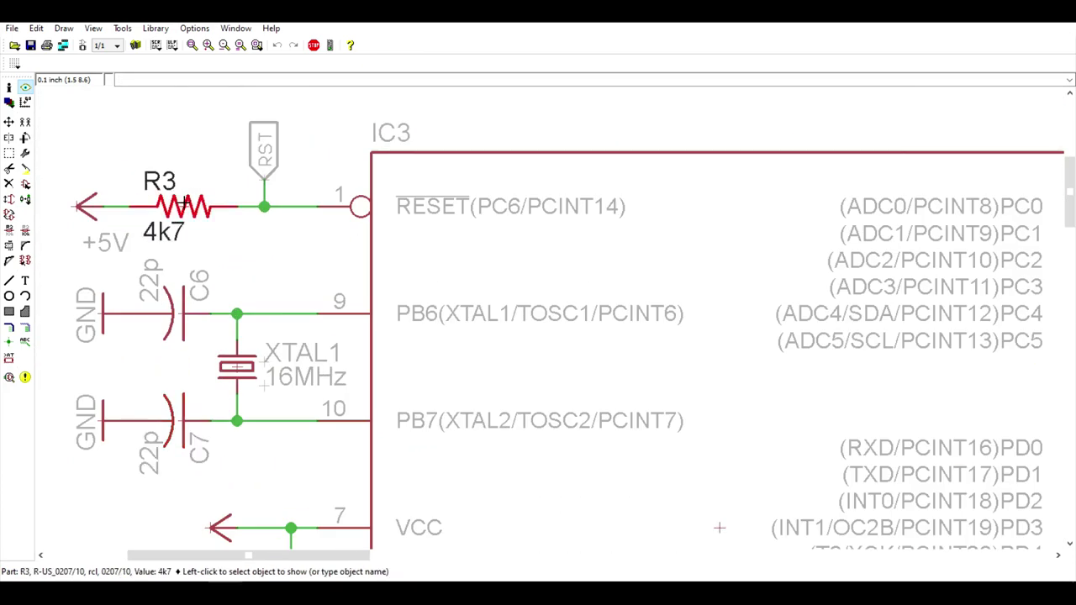
left_click(281, 208)
- Highlight the +5V net feeding the microcontroller's VCC and AVCC pins
scroll(284, 228, "down", 3)
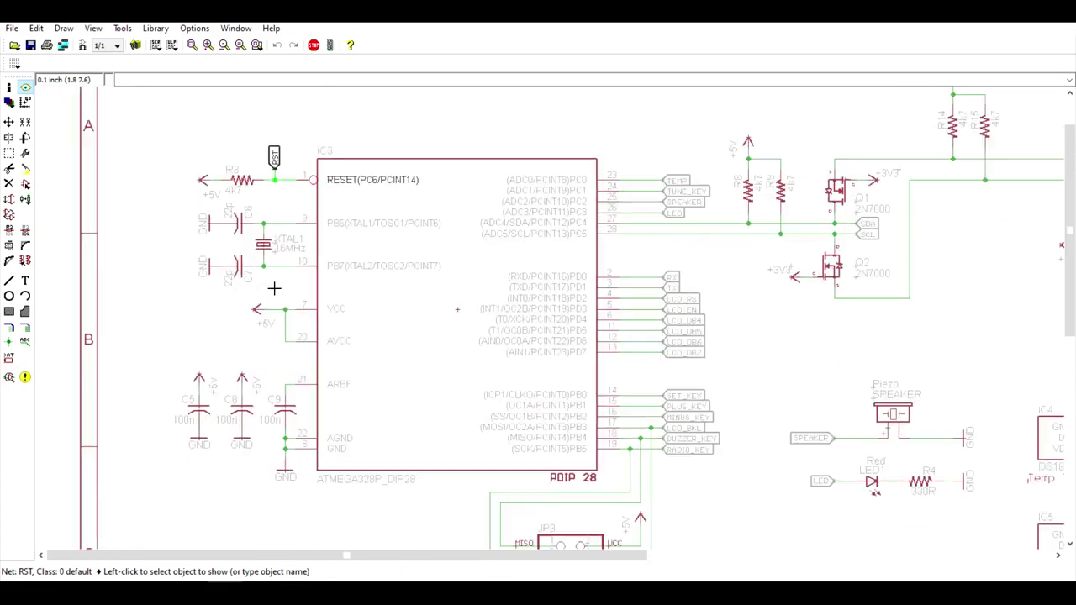
scroll(290, 315, "up", 3)
left_click(291, 316)
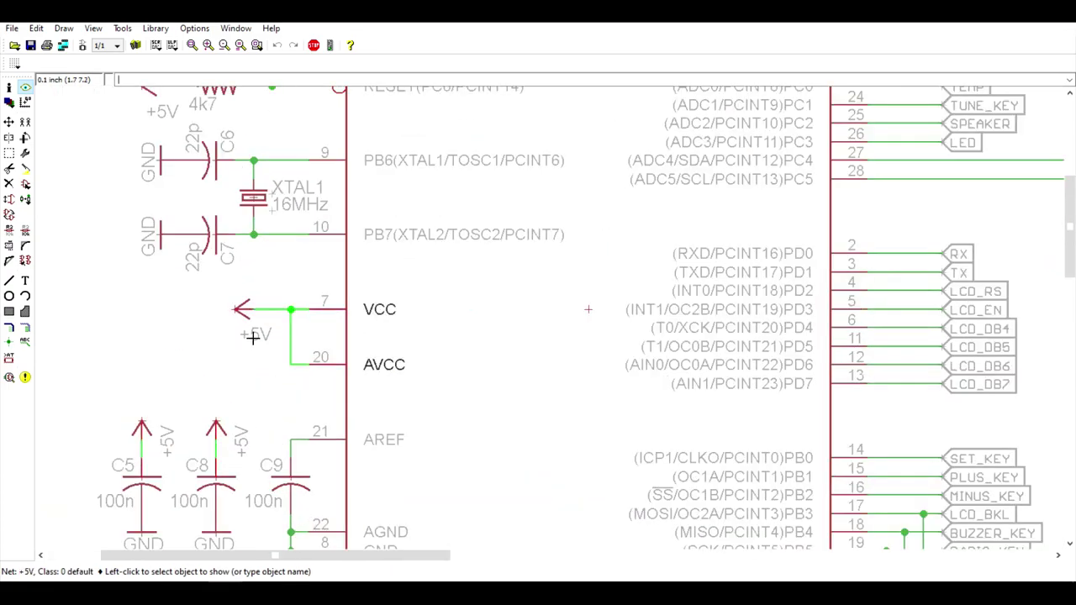
- Highlight the ISP programming header JP3 and view its connections to the microcontroller
scroll(254, 337, "down", 4)
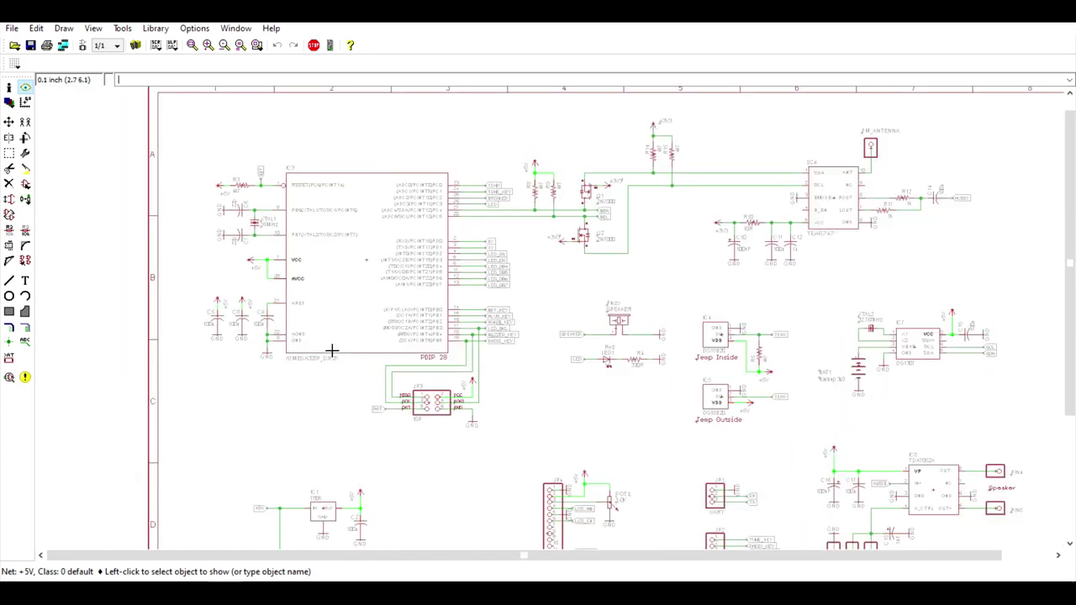
scroll(465, 426, "up", 4)
left_click(463, 424)
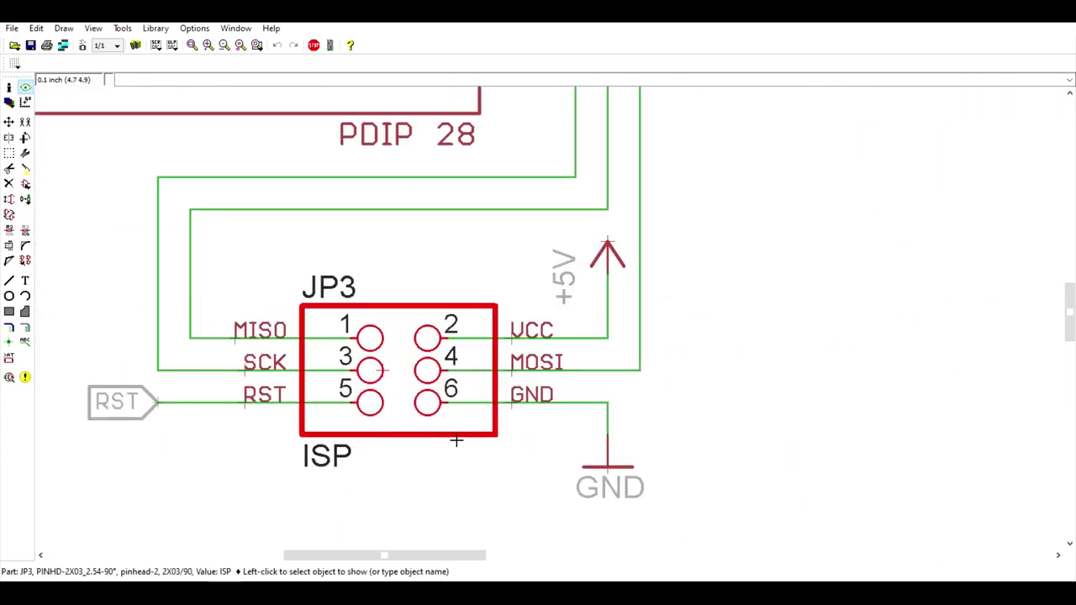
scroll(446, 453, "down", 1)
scroll(443, 452, "down", 1)
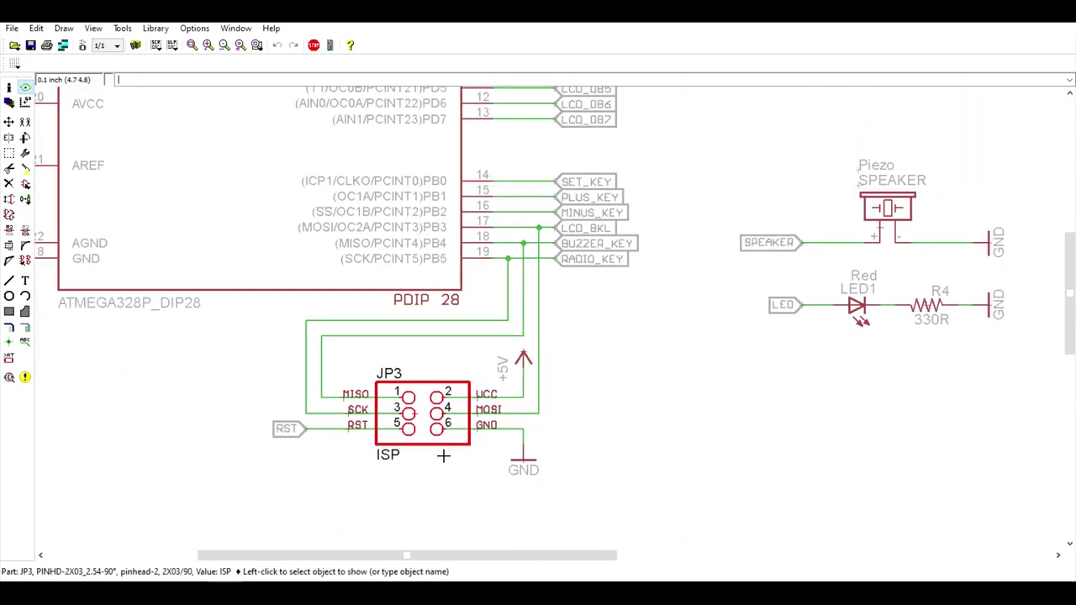
scroll(436, 457, "down", 5)
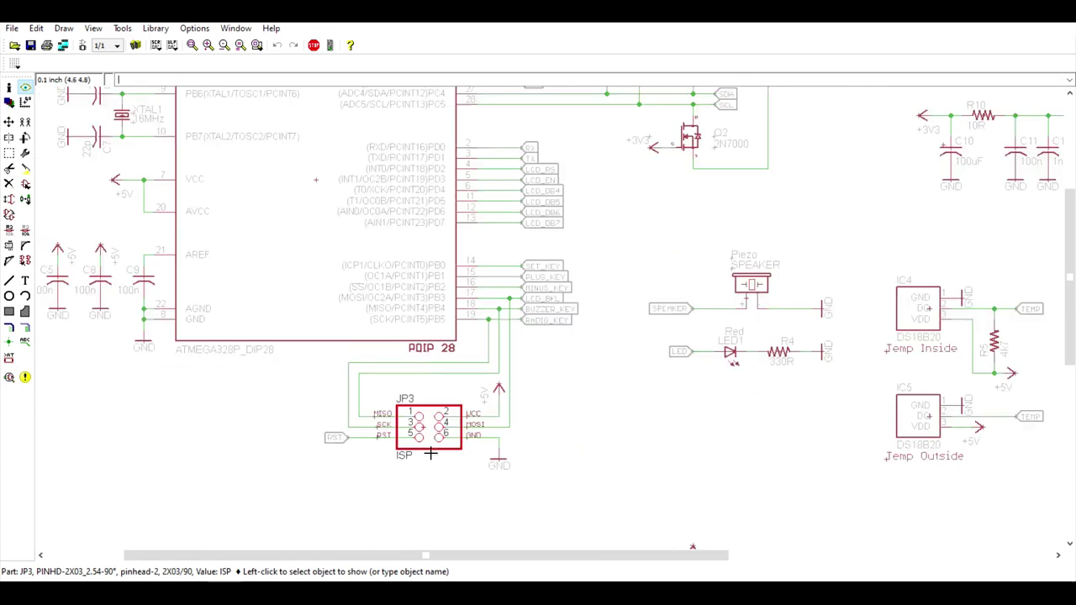
- Examine the SDA and SCL lines from the microcontroller through the 2N7000 transistors to the TEA5767 radio chip
scroll(520, 445, "up", 2)
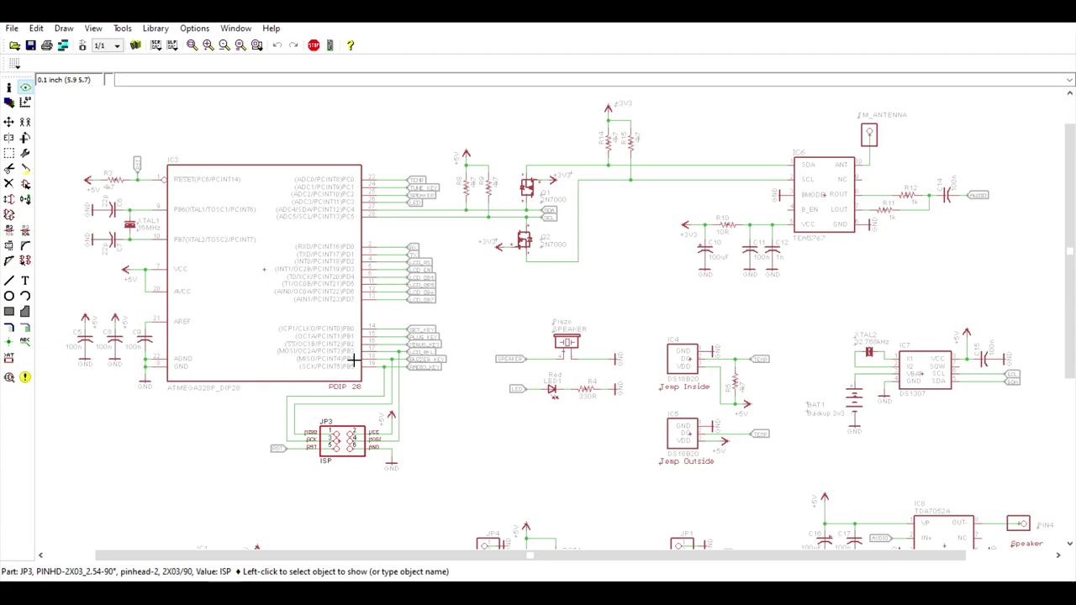
left_click(8, 153)
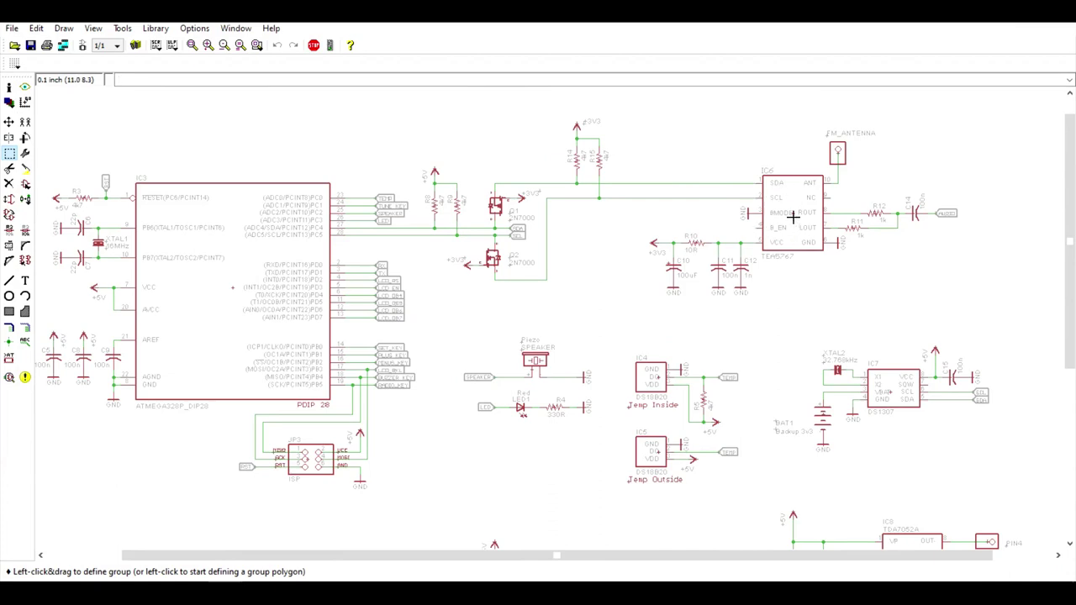
scroll(580, 209, "down", 3)
scroll(573, 176, "up", 5)
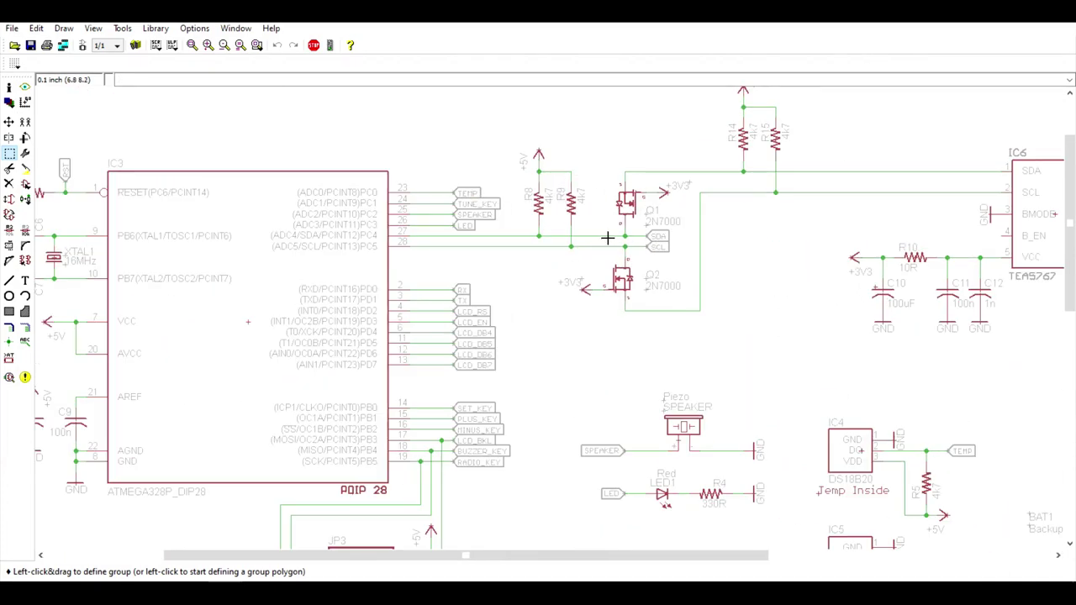
scroll(516, 311, "down", 4)
scroll(883, 277, "up", 5)
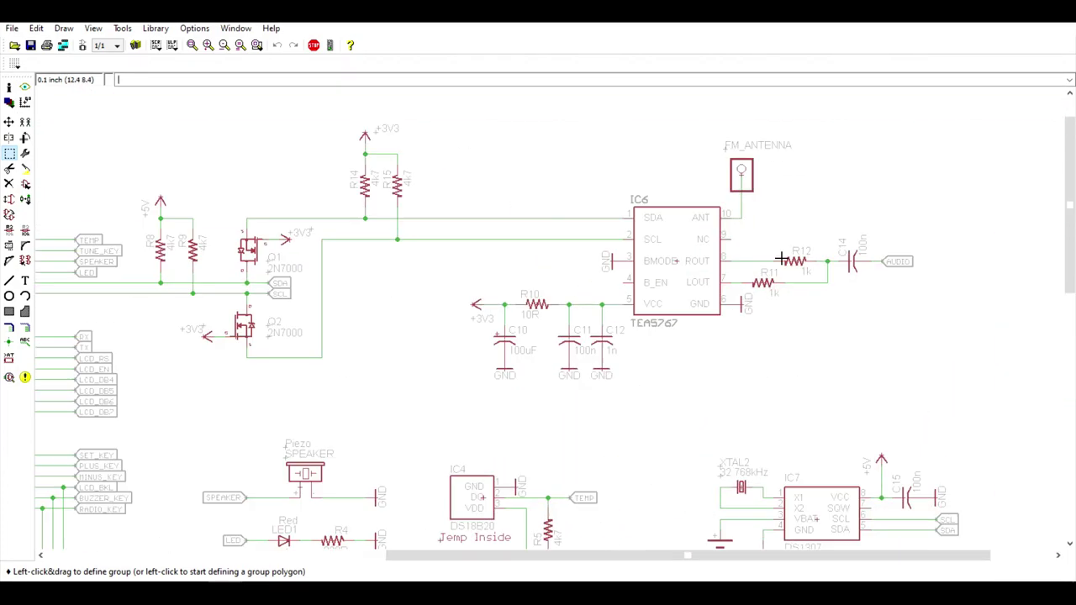
- Highlight the AUDIO net at the radio output and follow it to the TDA7052A amplifier input
left_click(24, 88)
scroll(781, 251, "up", 2)
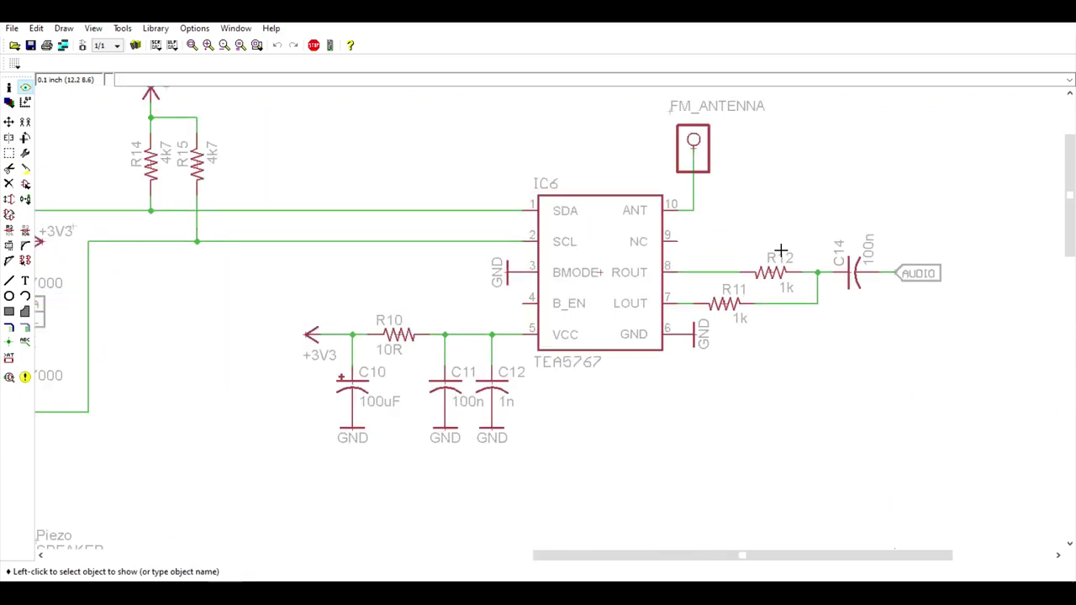
left_click(890, 270)
scroll(748, 201, "down", 4)
scroll(699, 337, "up", 2)
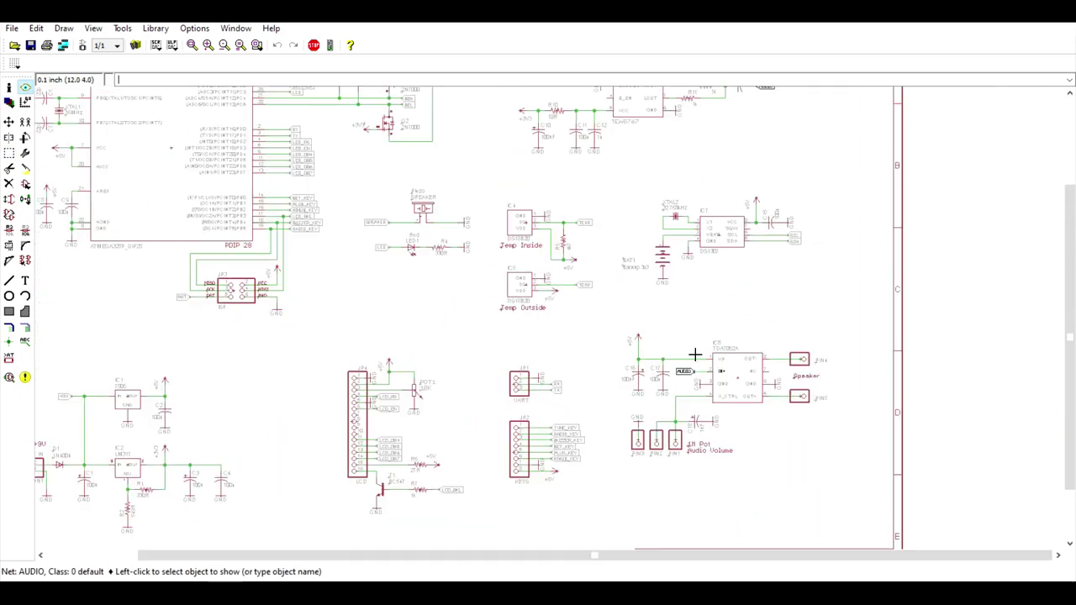
scroll(694, 355, "up", 3)
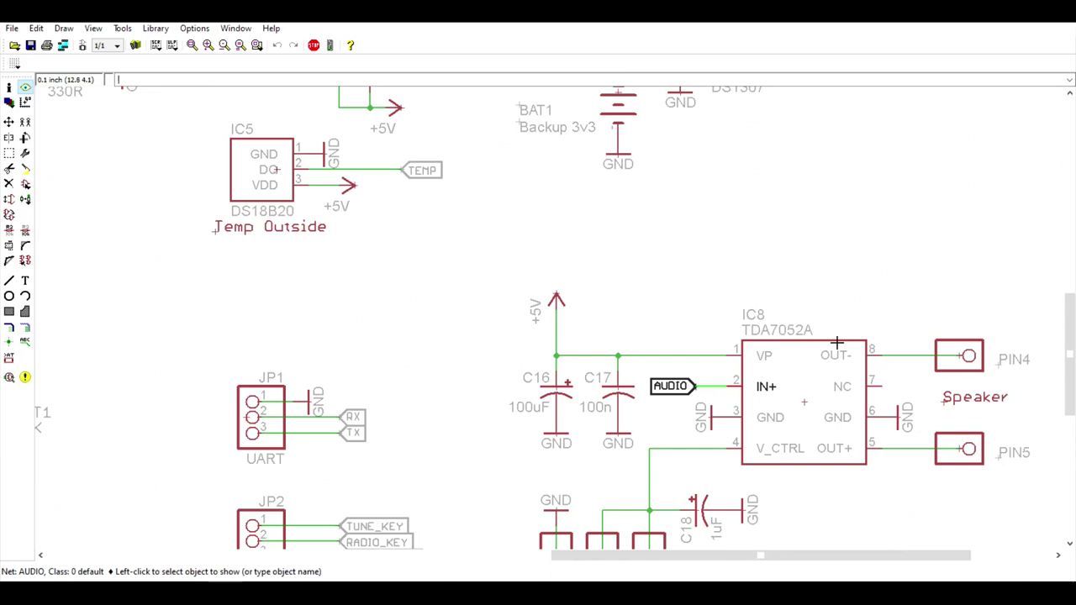
- Highlight the amplifier IC8 and the net joining its V_CTRL pin to the volume potentiometer pins
left_click(807, 403)
scroll(829, 283, "down", 4)
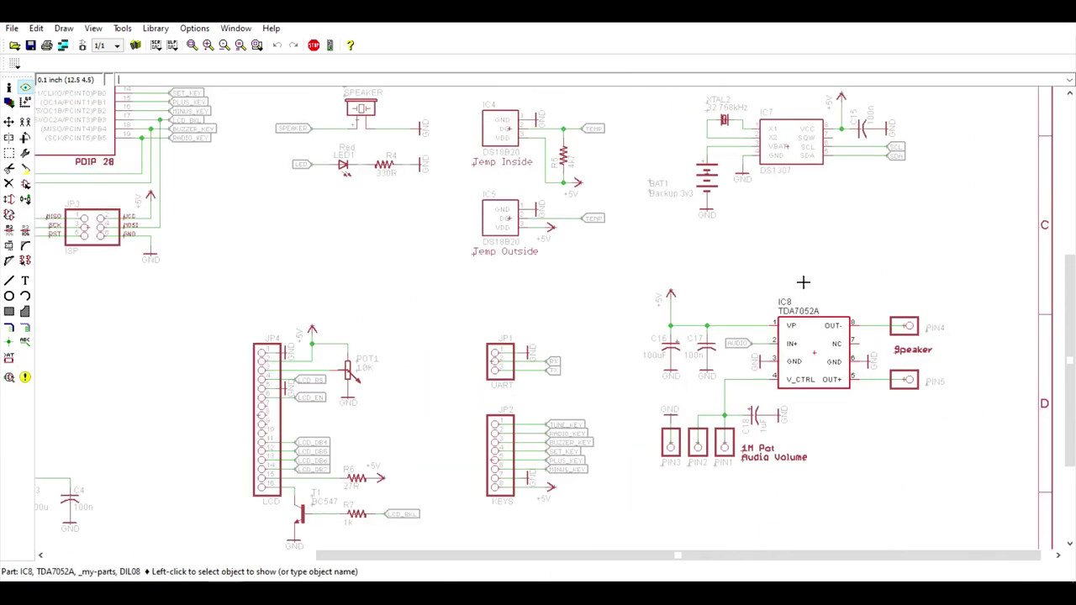
scroll(740, 393, "up", 3)
scroll(740, 393, "up", 1)
left_click(730, 372)
- View the piezo speaker and LED circuits, and highlight the DS1307 clock chip IC7
scroll(722, 393, "down", 3)
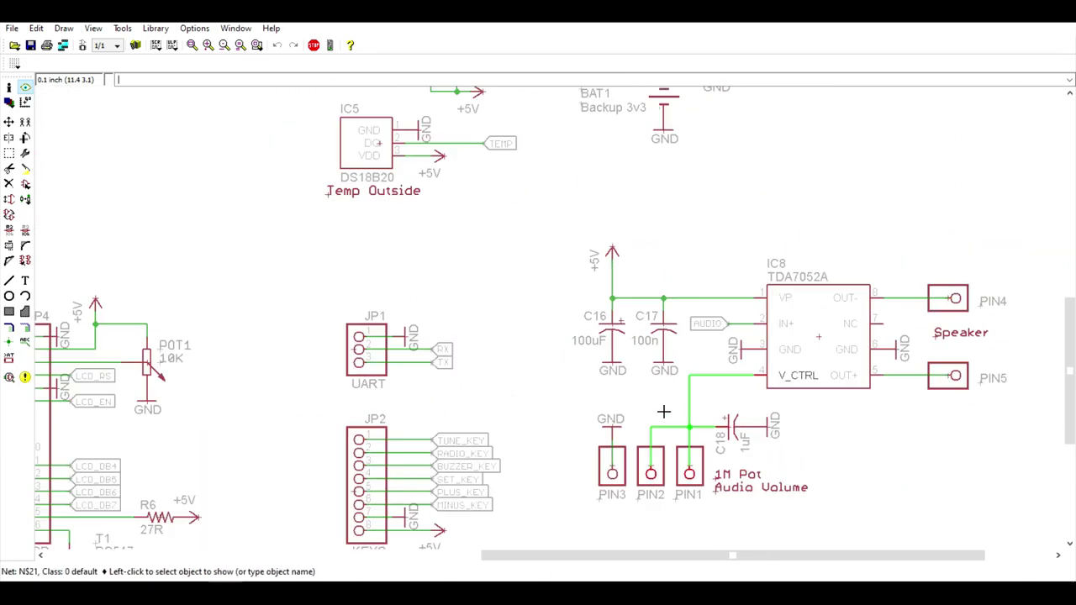
scroll(756, 409, "down", 2)
scroll(407, 165, "up", 4)
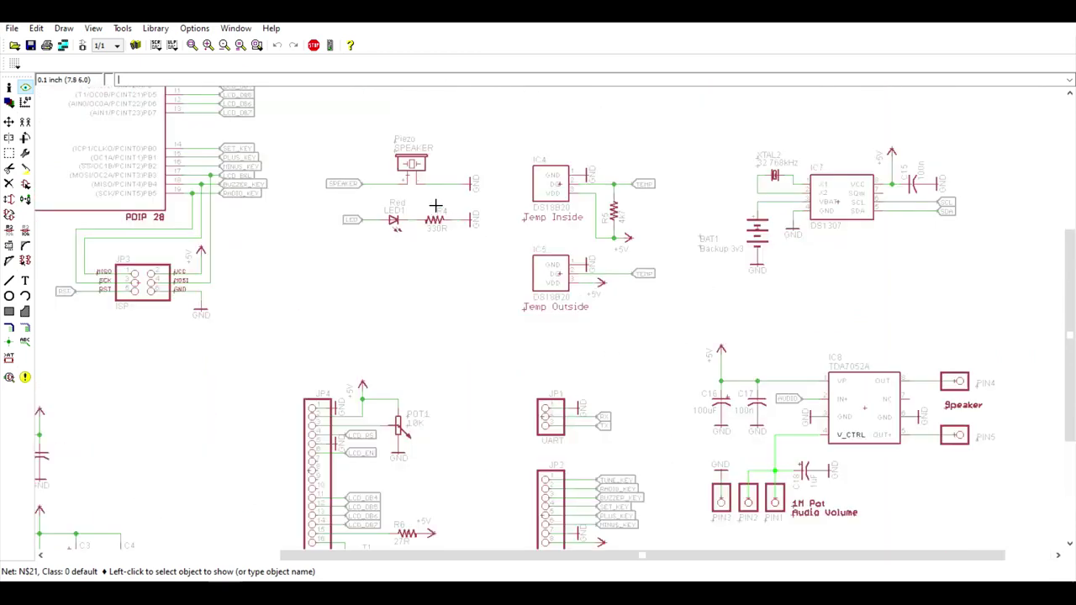
scroll(410, 223, "down", 3)
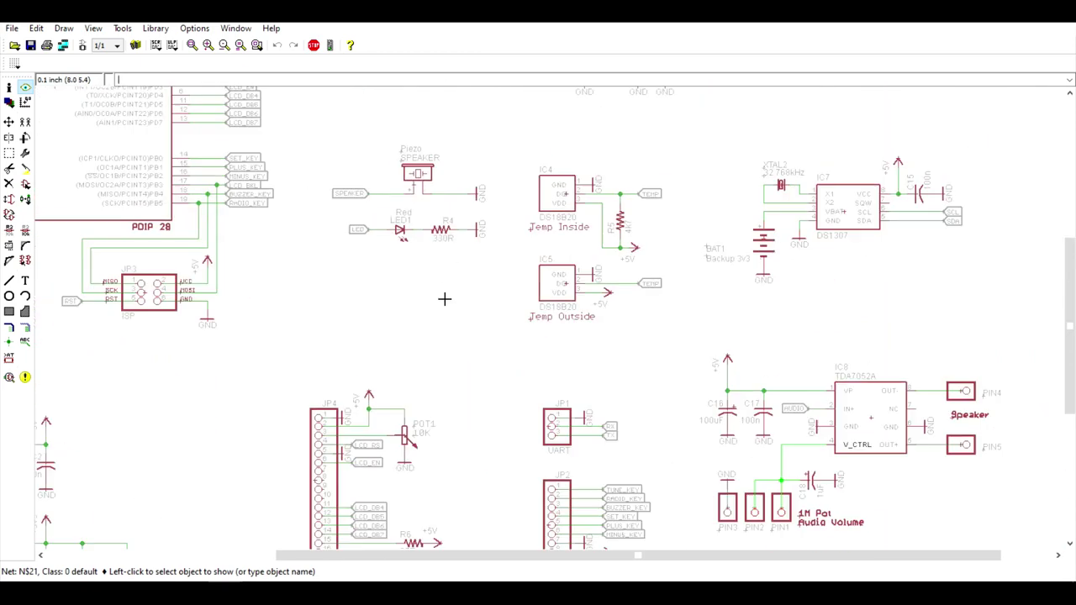
scroll(654, 279, "up", 2)
scroll(654, 279, "up", 1)
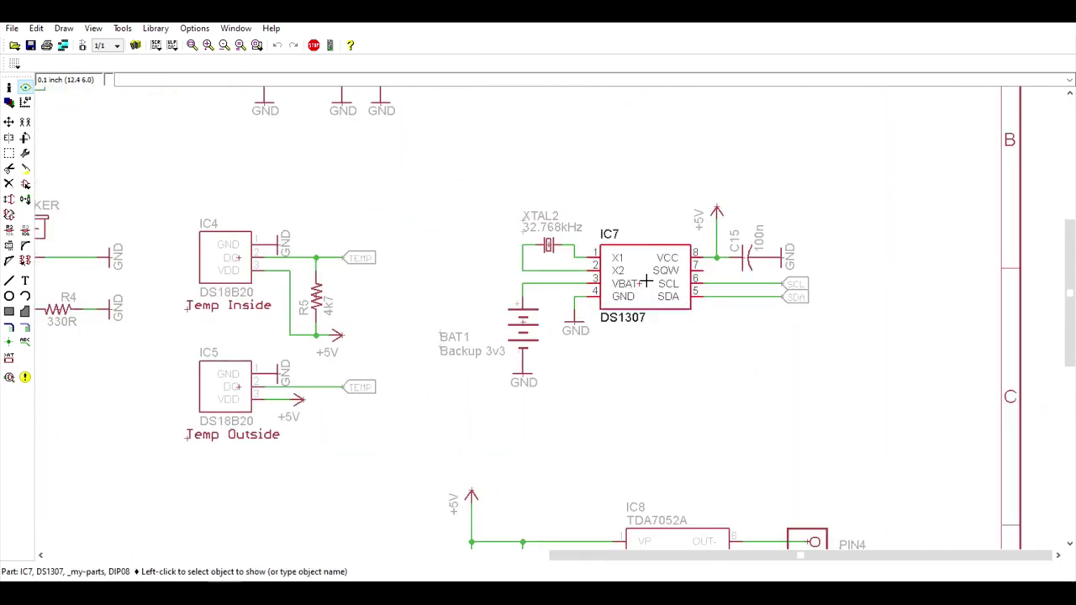
- Highlight the backup battery BAT1, and group the Temp Inside and Temp Outside DS18B20 sensor circuits
scroll(536, 352, "up", 1)
left_click(554, 346)
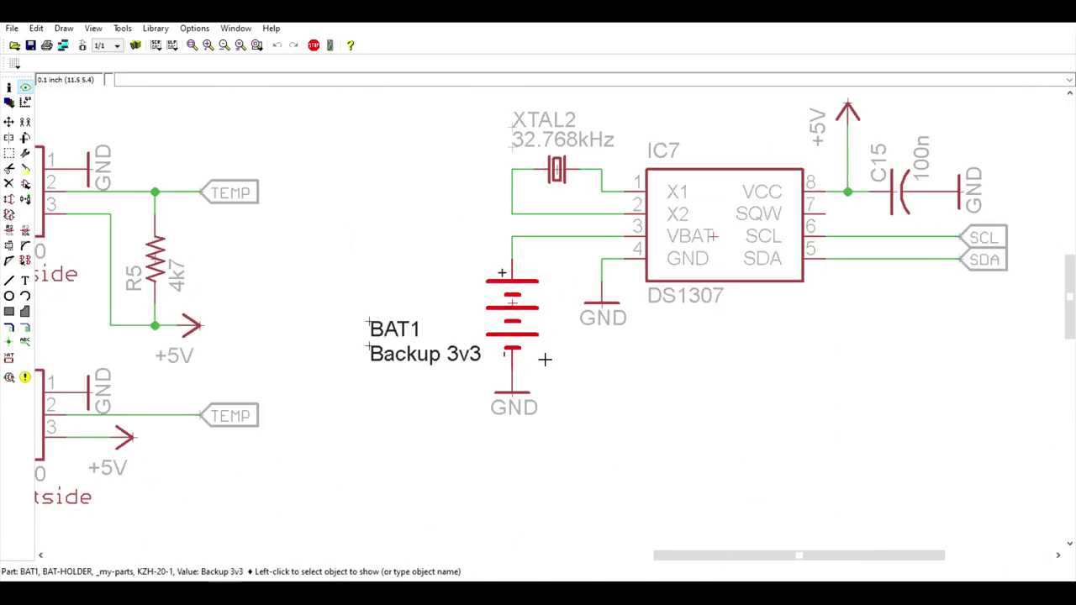
scroll(545, 359, "down", 1)
scroll(658, 367, "down", 1)
left_click(8, 153)
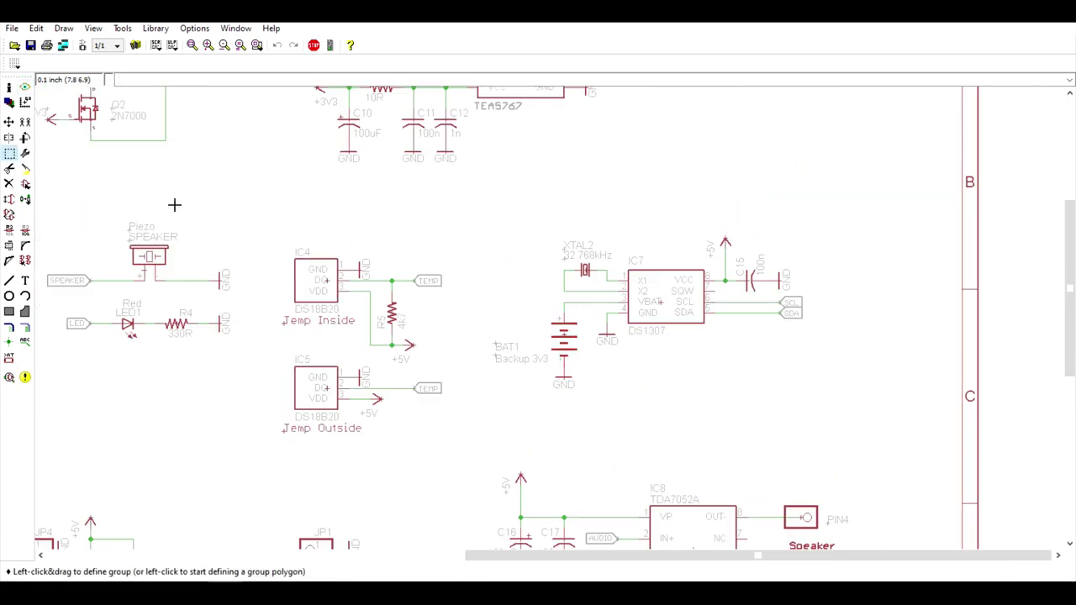
left_click_drag(283, 252, 480, 456)
scroll(411, 243, "down", 2)
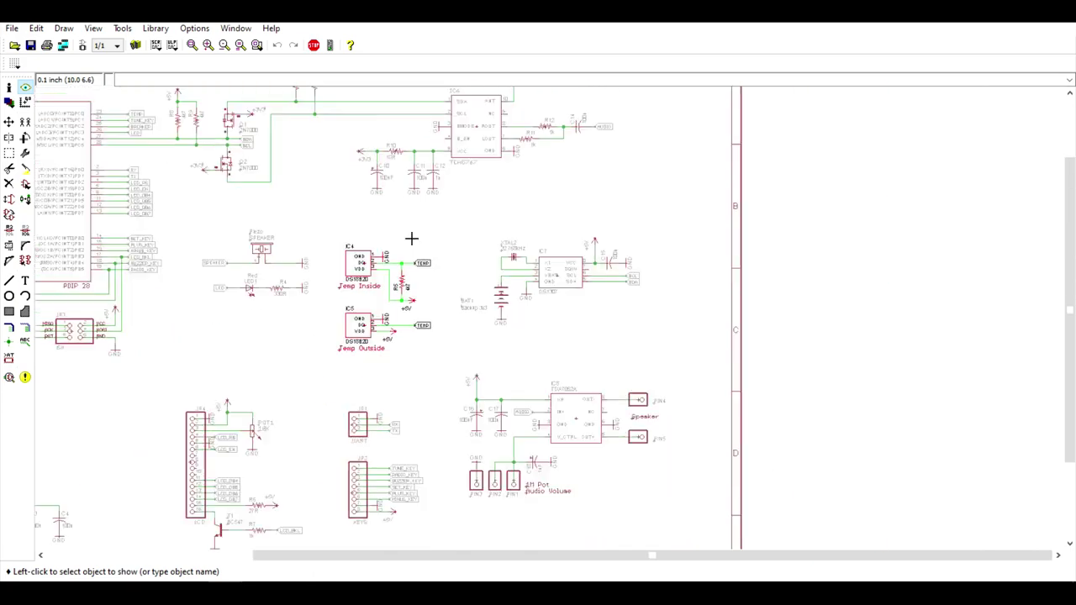
scroll(263, 378, "up", 1)
- Clear the sensor highlighting, and highlight the LCD header JP4 and its 10K trimmer POT1
left_click(25, 90)
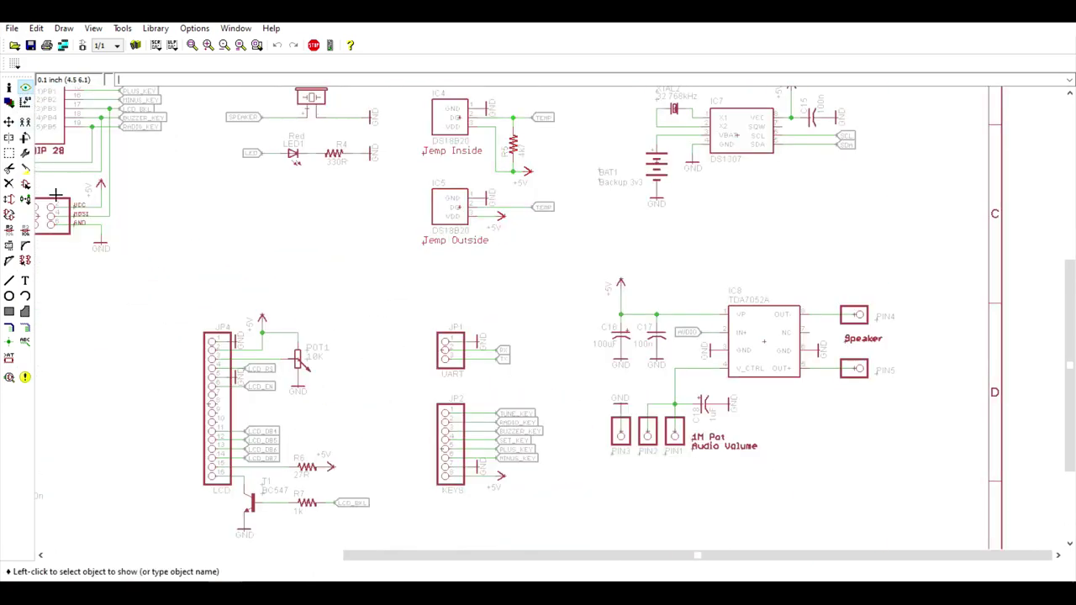
scroll(231, 403, "up", 2)
left_click(216, 402)
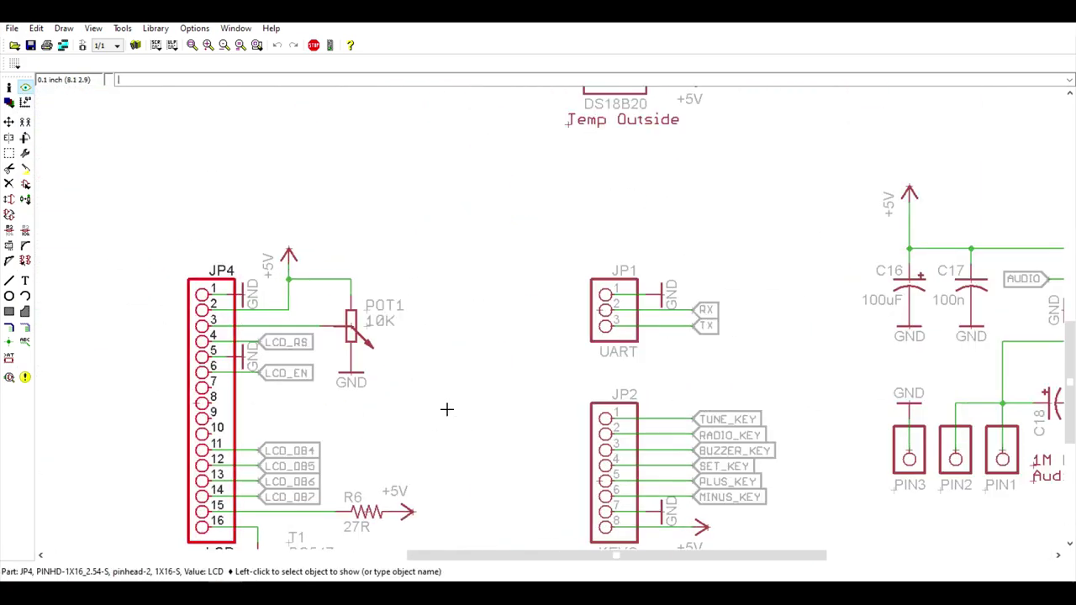
left_click(351, 322)
scroll(420, 295, "down", 2)
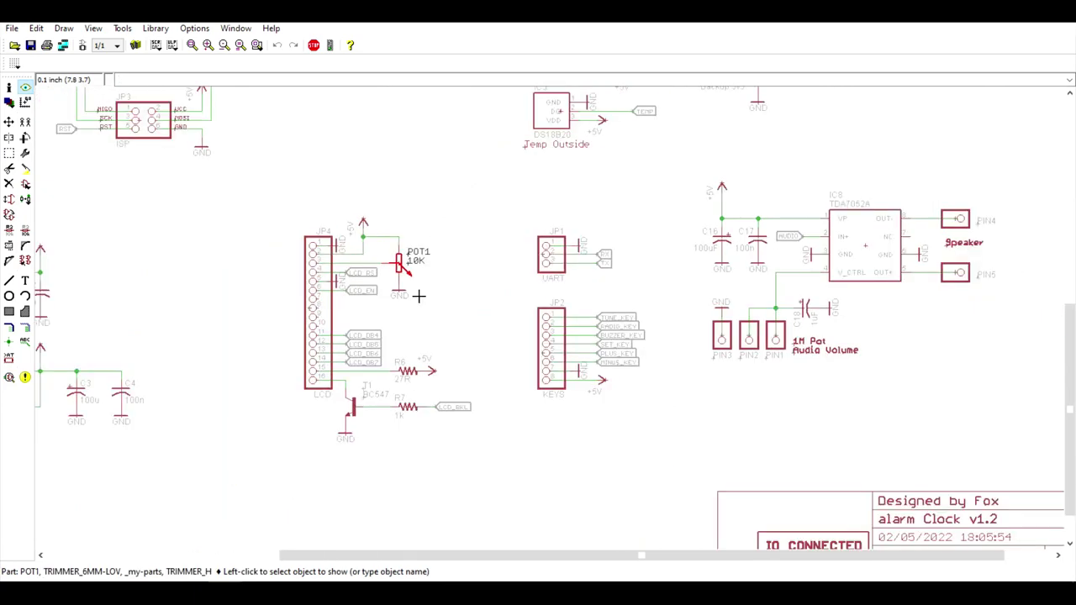
- Highlight the LCD_BKL net beside resistor R7 and follow it to the microcontroller's PB3 pin
scroll(369, 419, "up", 4)
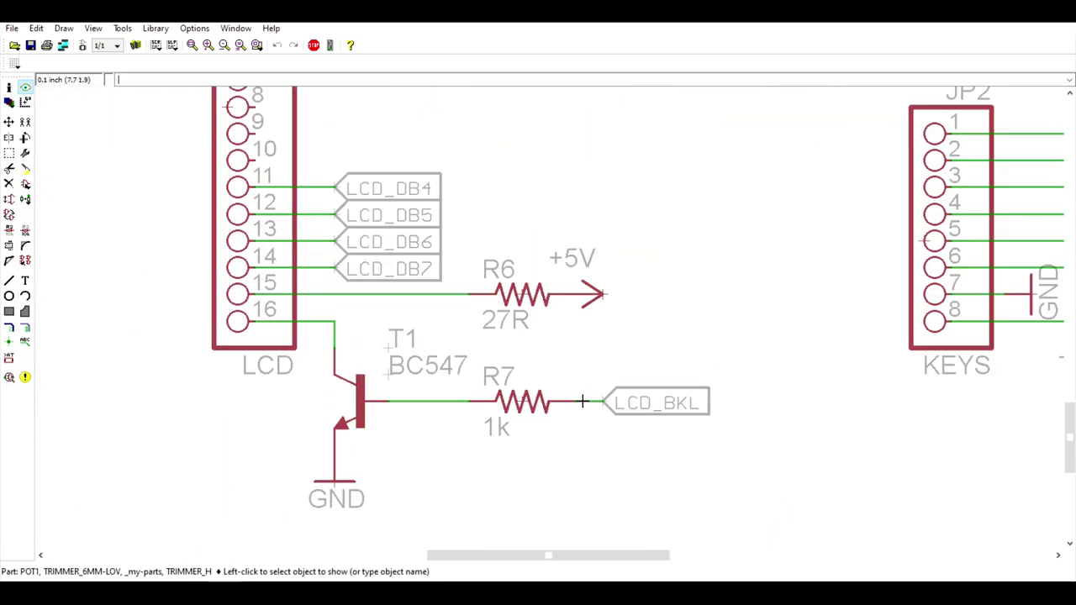
left_click(582, 402)
scroll(716, 435, "down", 3)
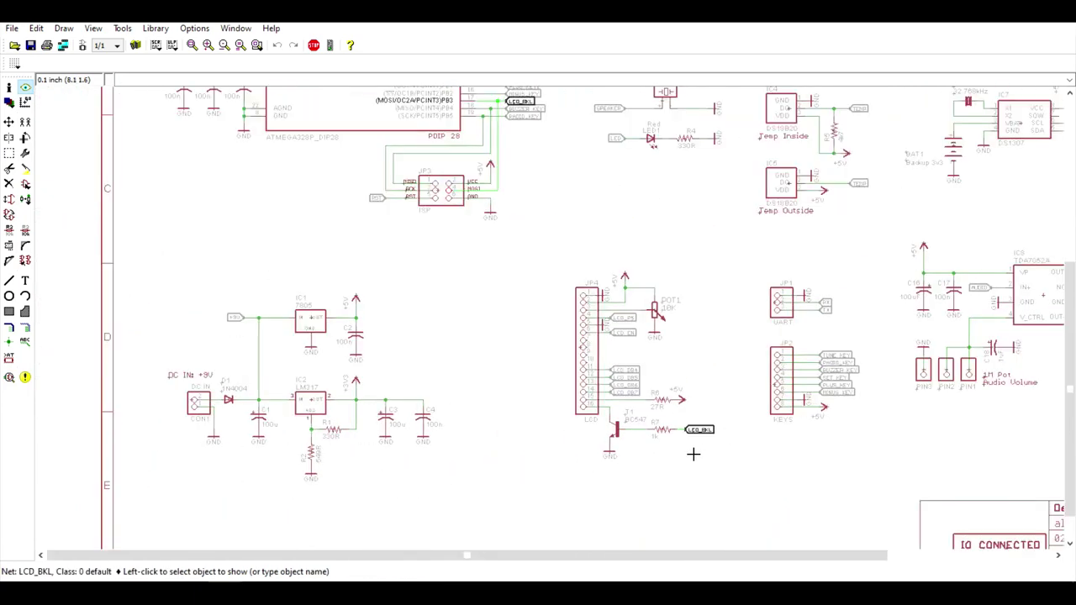
scroll(694, 454, "down", 4)
scroll(527, 211, "up", 8)
scroll(525, 264, "up", 1)
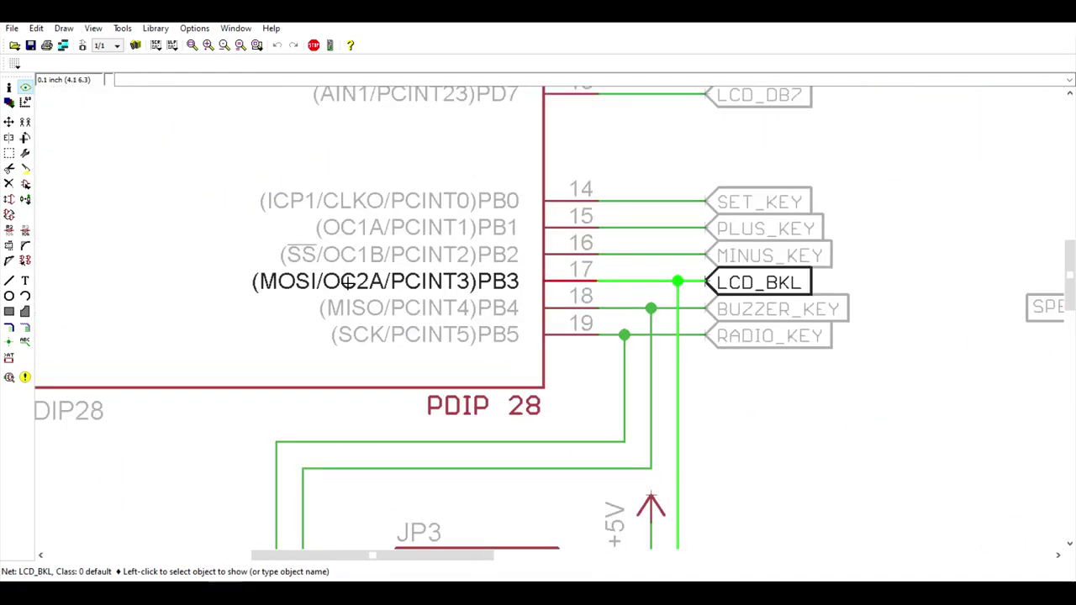
scroll(357, 283, "down", 5)
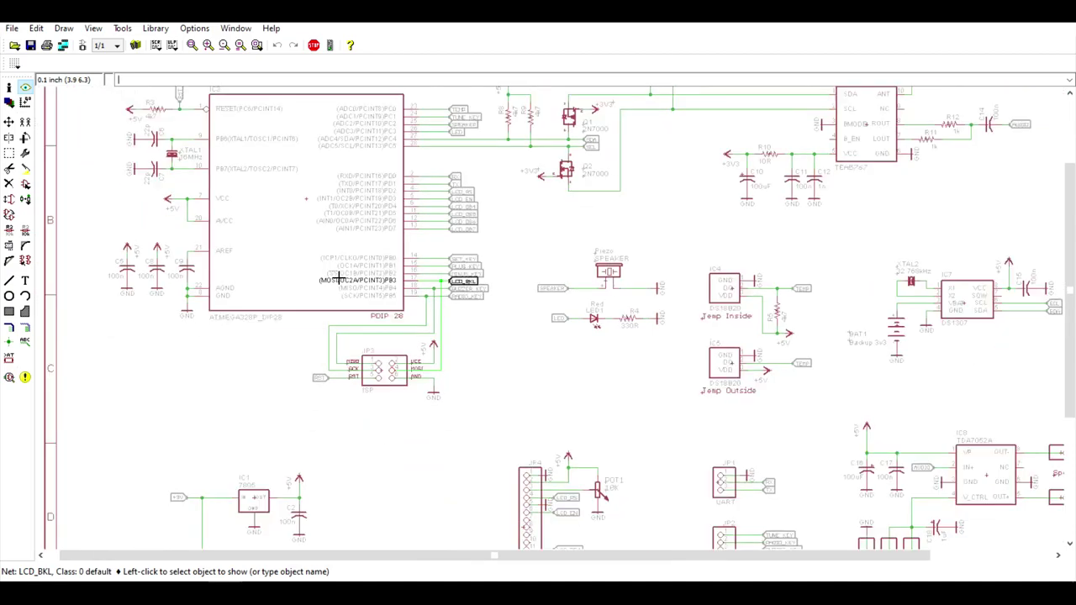
scroll(555, 376, "down", 1)
- Highlight the UART header JP1 and the KEYS header JP2, and view the key nets beside it
scroll(510, 357, "up", 6)
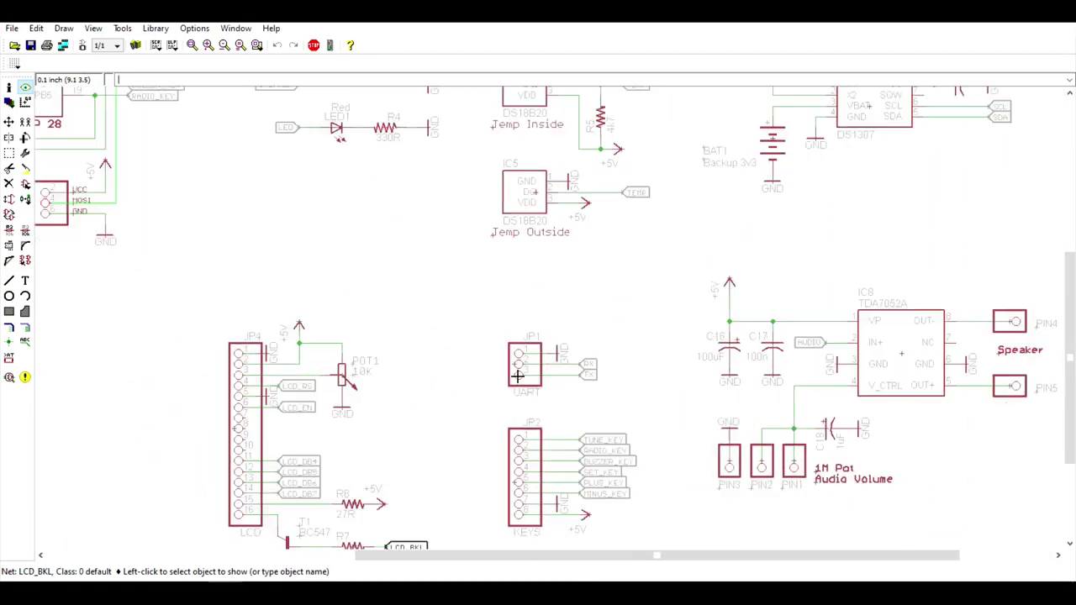
left_click(509, 357)
scroll(512, 378, "down", 2)
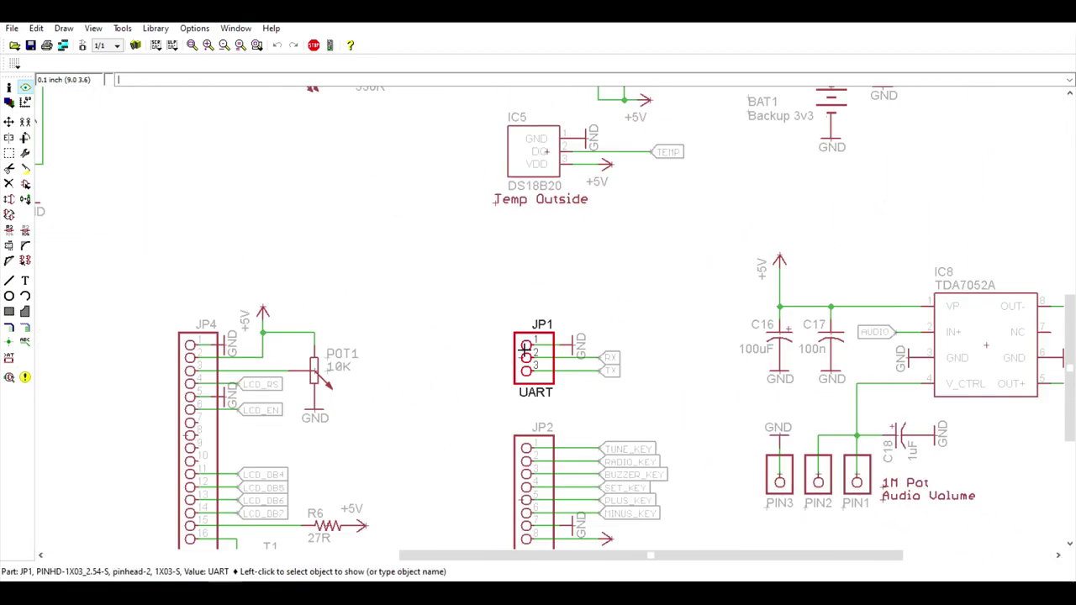
left_click(517, 439)
scroll(534, 480, "up", 3)
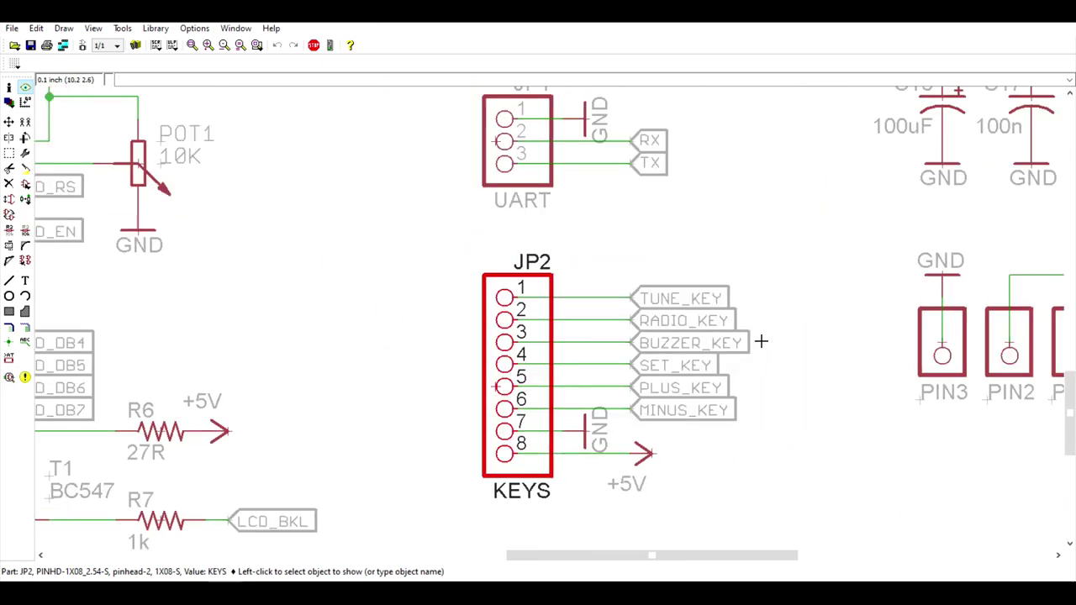
scroll(770, 419, "down", 1)
scroll(770, 418, "down", 2)
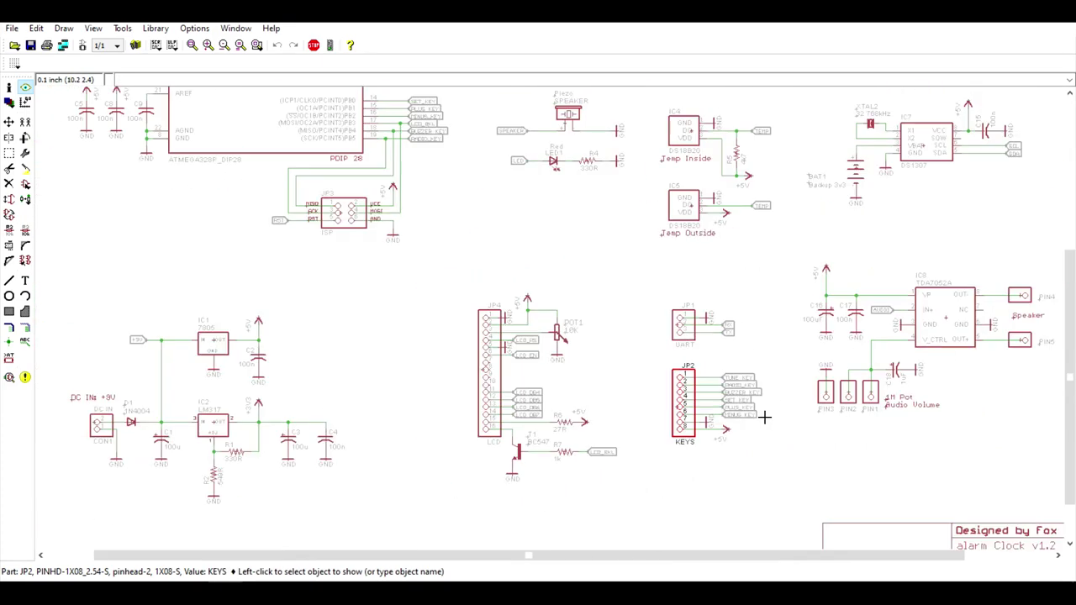
- View the whole sheet and group the 7805 and LM317 regulator circuits of the power supply
scroll(698, 395, "down", 3)
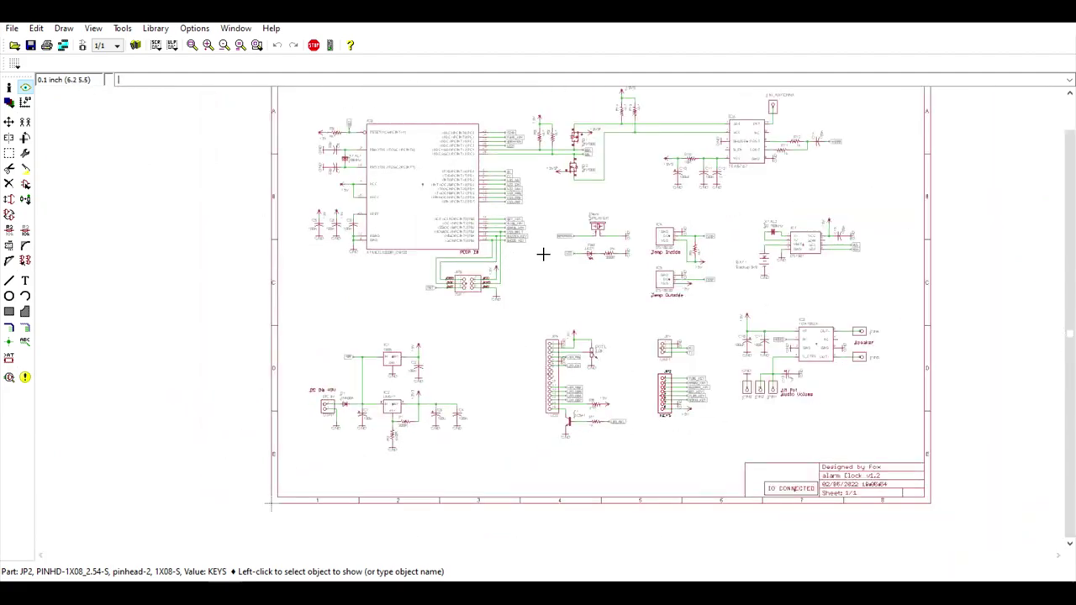
scroll(550, 294, "up", 1)
scroll(557, 317, "down", 2)
scroll(552, 271, "up", 1)
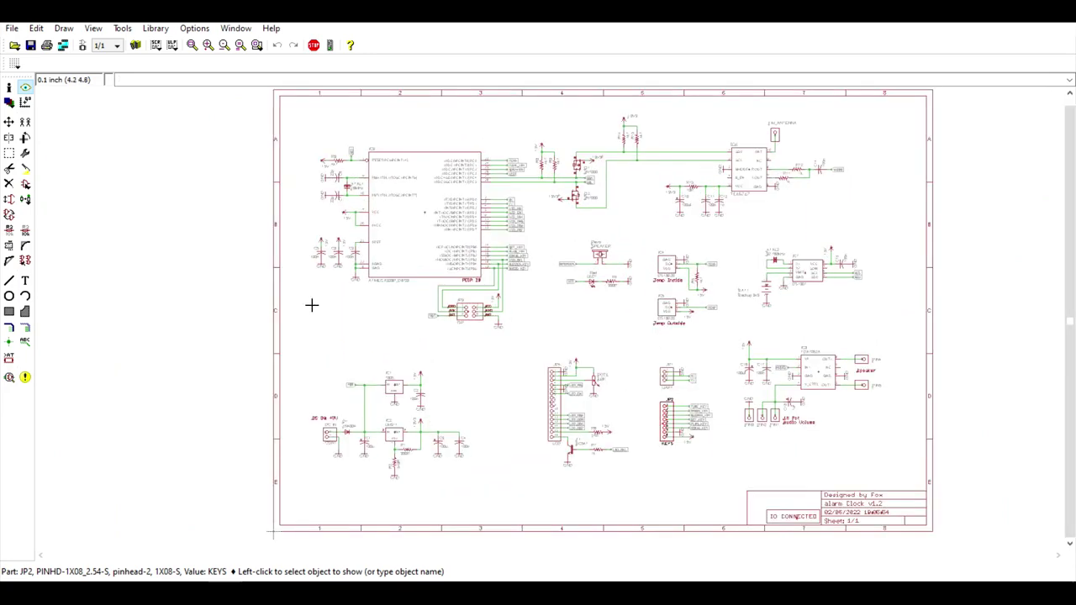
left_click(8, 153)
scroll(327, 469, "up", 1)
left_click_drag(374, 322, 575, 511)
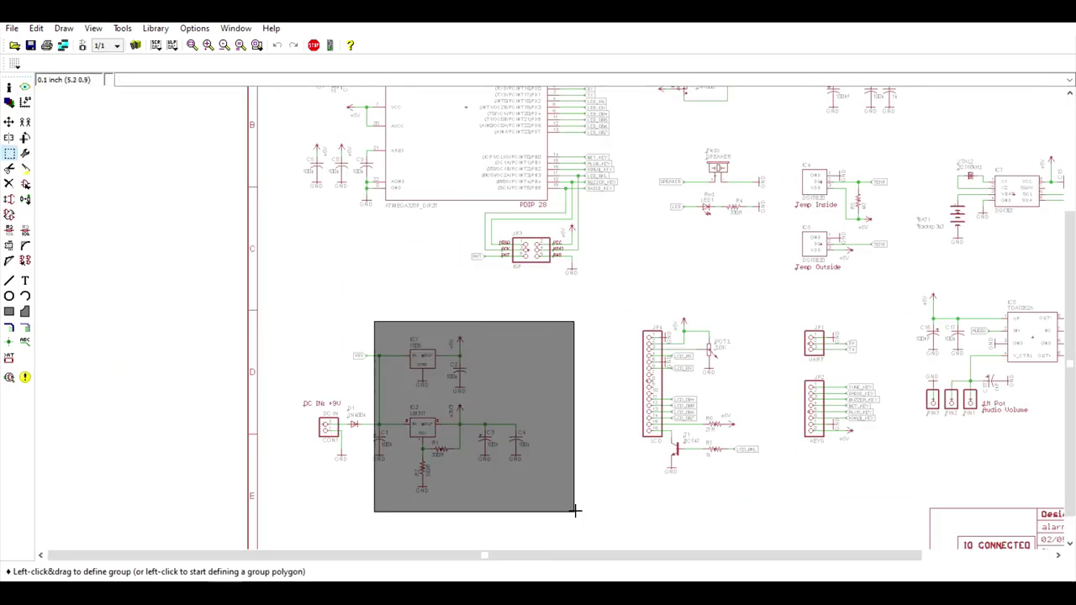
scroll(450, 404, "up", 1)
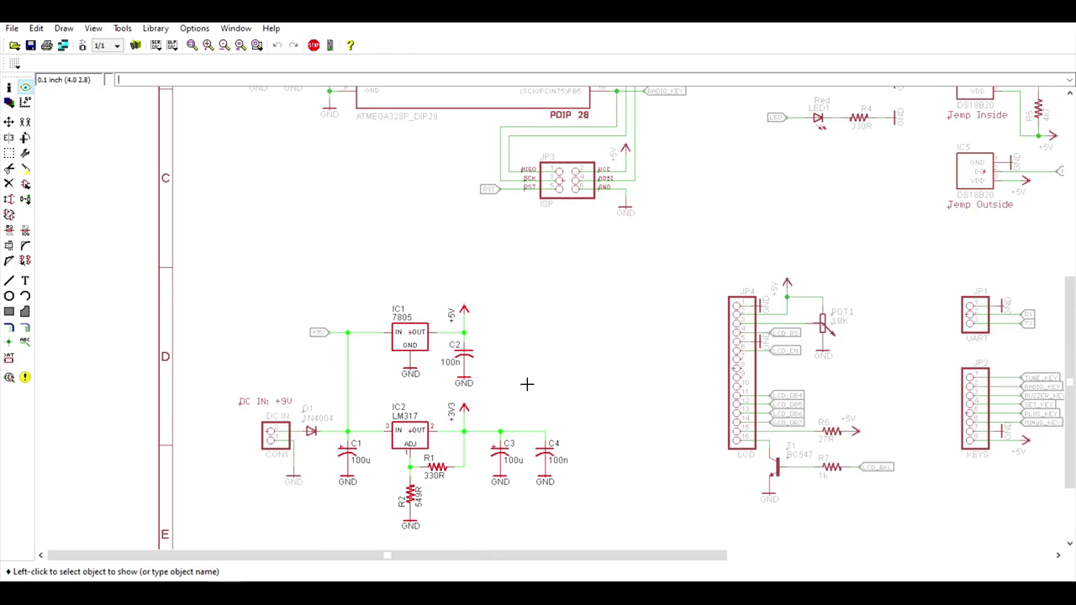
scroll(522, 382, "down", 5)
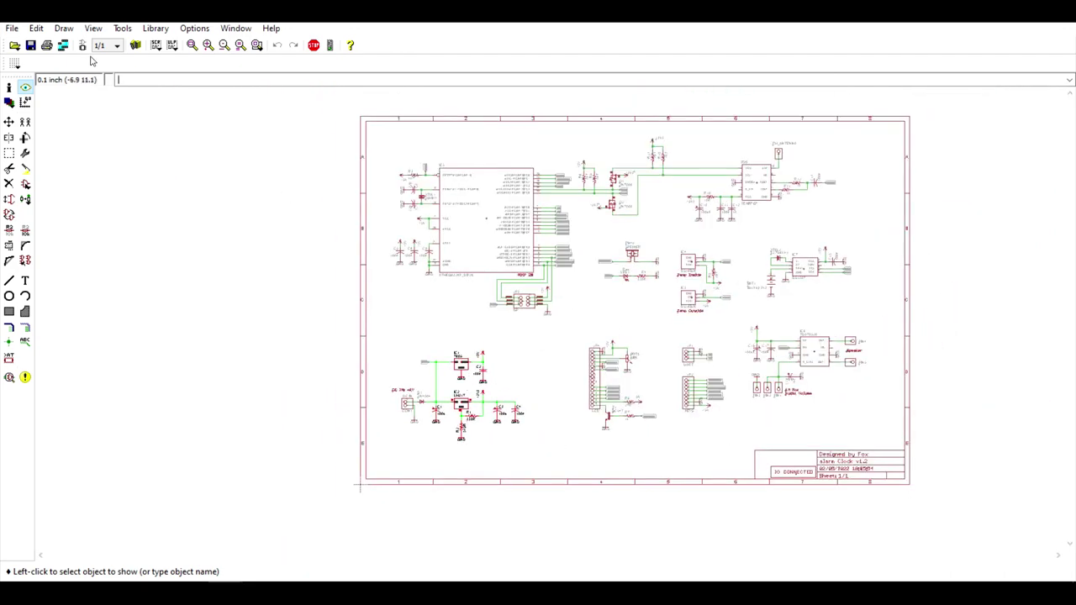
- Switch to the board layout and hide the _tsilk layer to view the bare traces and pads
left_click(135, 45)
scroll(103, 528, "down", 1)
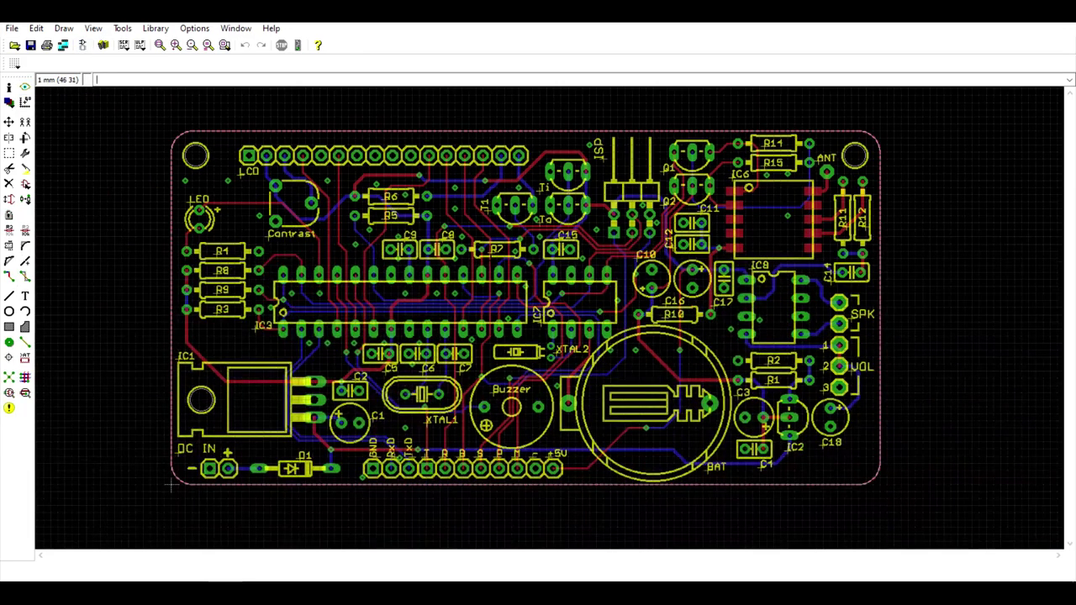
left_click(8, 102)
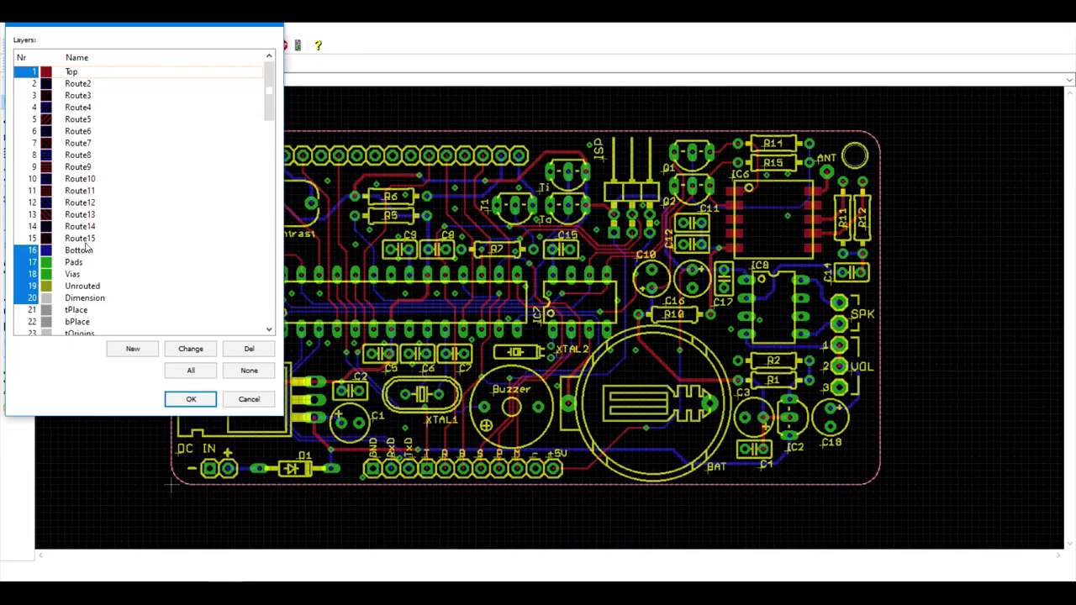
scroll(41, 282, "down", 14)
scroll(40, 282, "down", 3)
left_click(30, 242)
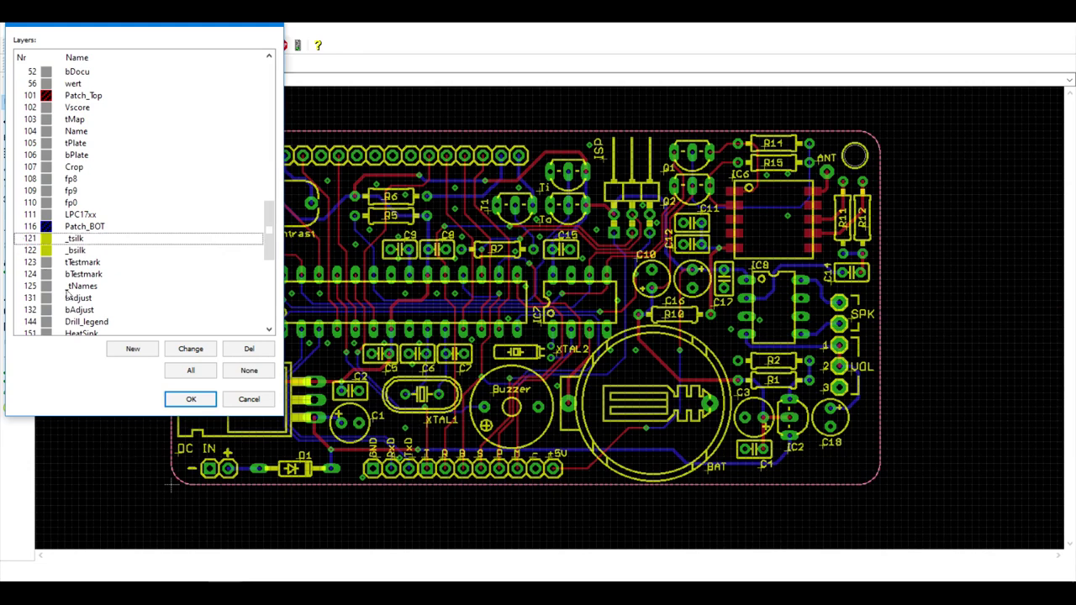
left_click(191, 399)
scroll(170, 486, "up", 1)
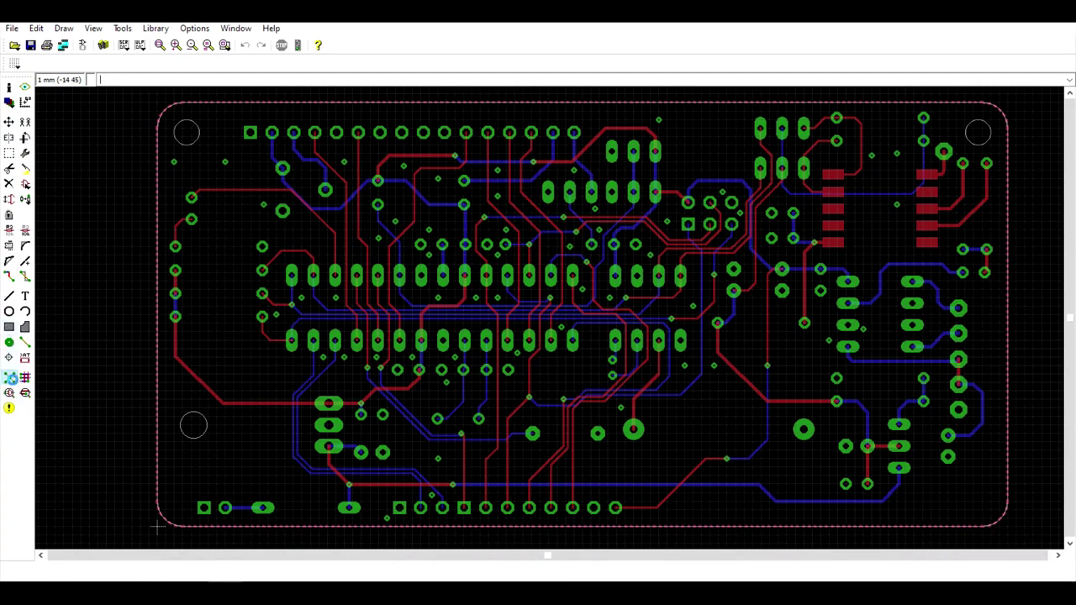
- Run Ratsnest to fill the copper polygons, show the _tsilk layer again, and view the whole board
left_click(8, 377)
scroll(934, 183, "up", 2)
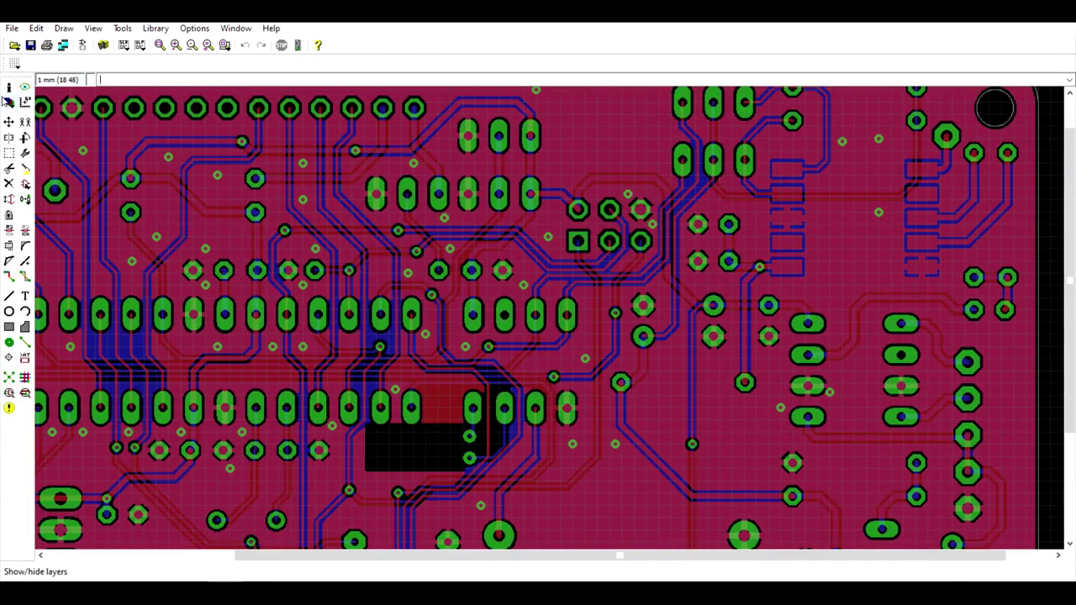
left_click(8, 102)
scroll(39, 266, "down", 14)
scroll(39, 265, "down", 3)
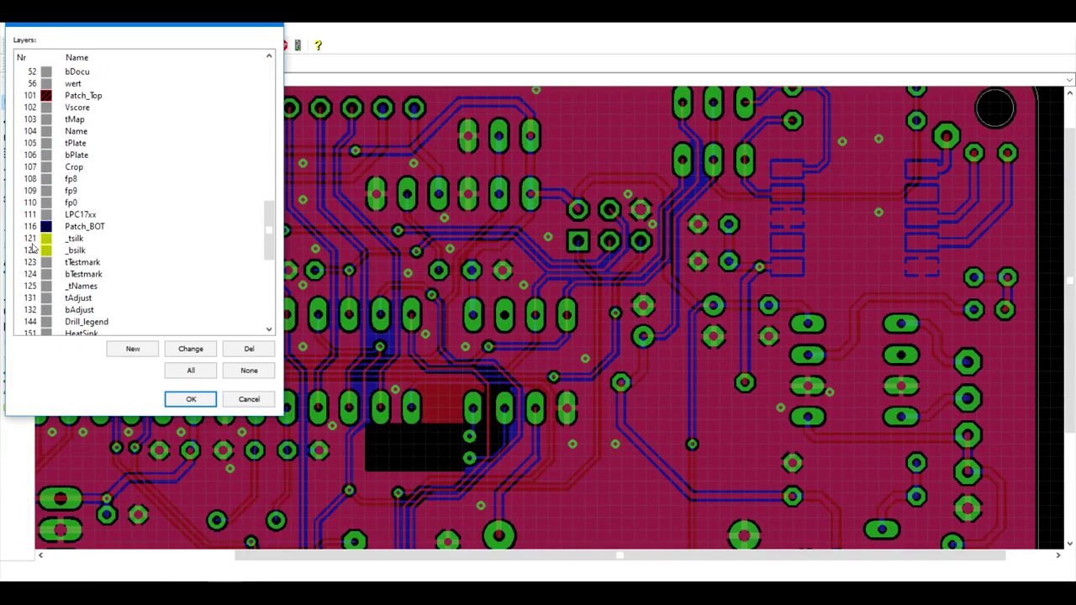
left_click(35, 244)
left_click(191, 398)
scroll(917, 195, "up", 2)
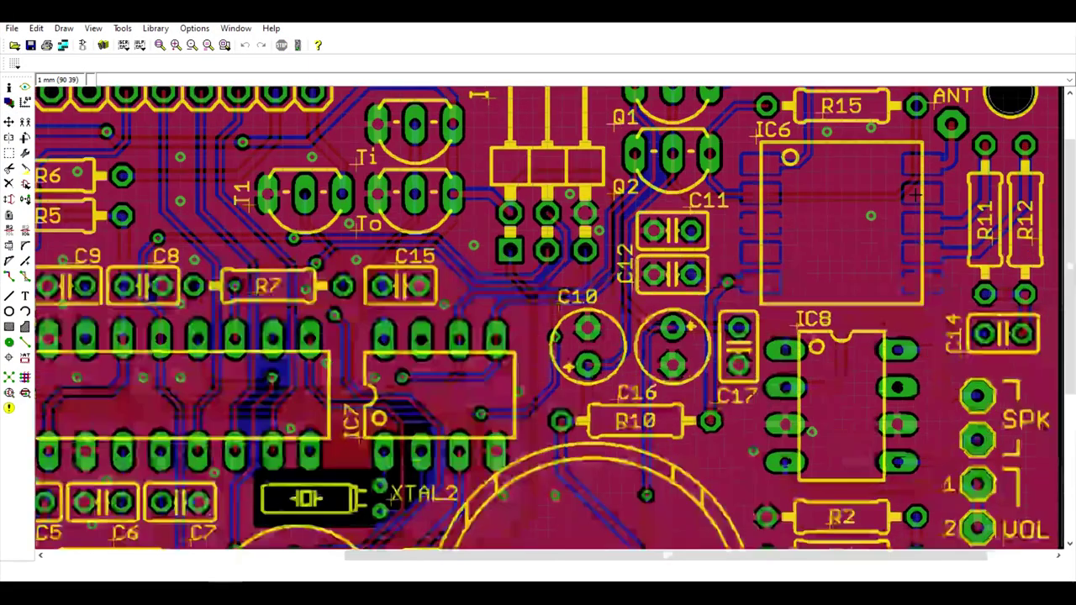
scroll(827, 178, "down", 5)
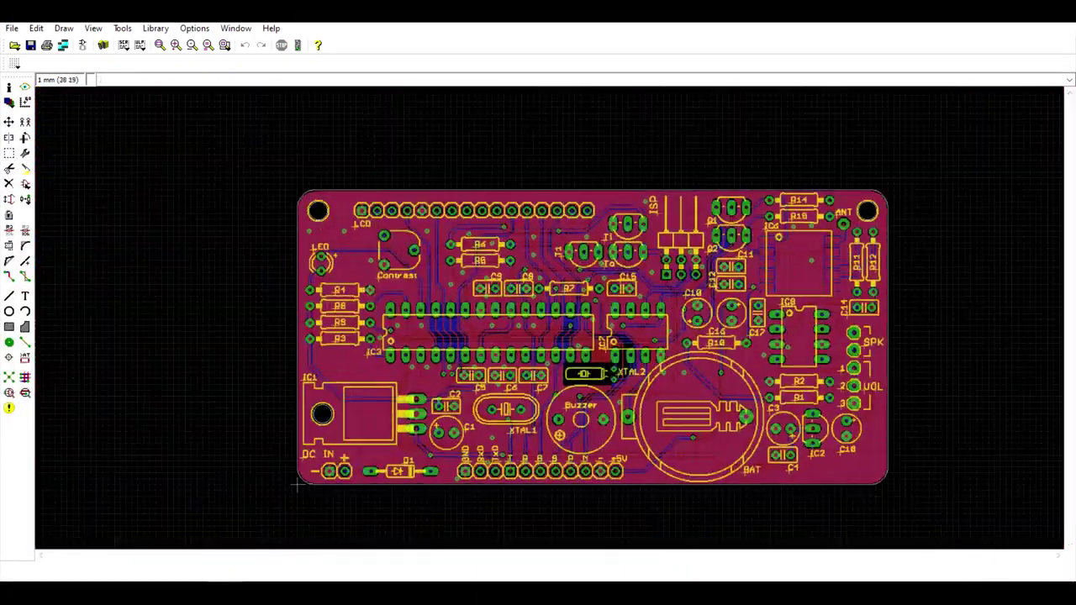
scroll(445, 348, "up", 2)
scroll(412, 320, "down", 1)
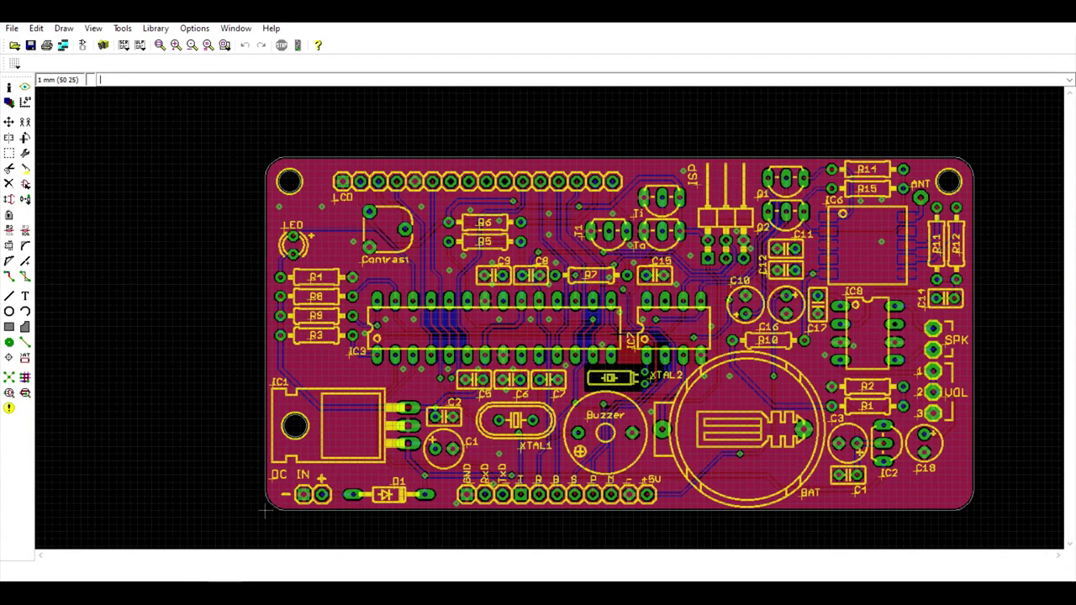
- Switch back to the schematic, activate the Show command, and review the whole sheet and its lower circuits
left_click(103, 45)
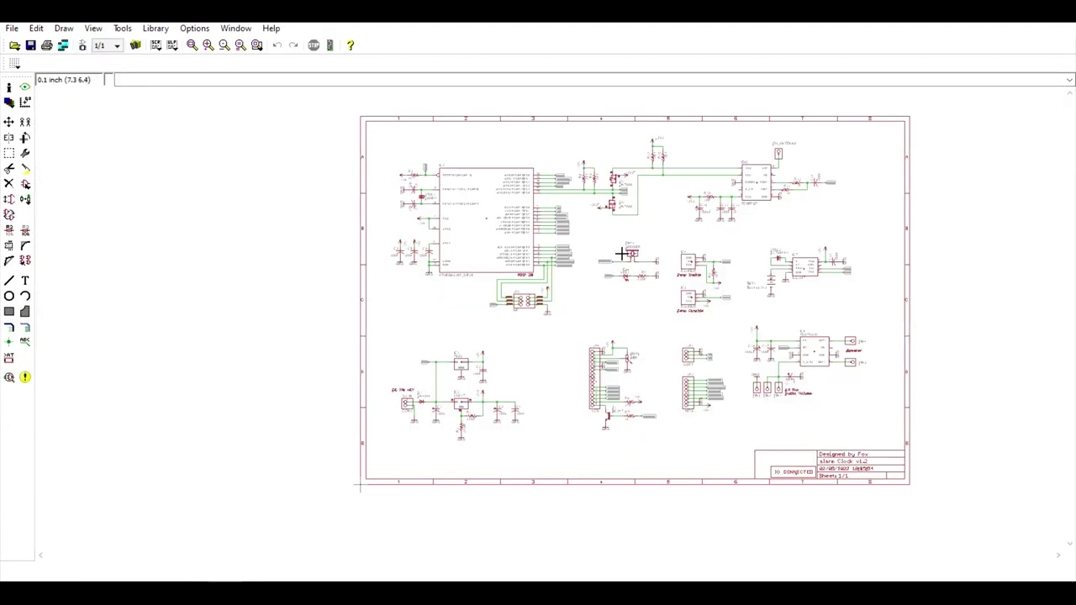
scroll(622, 252, "up", 2)
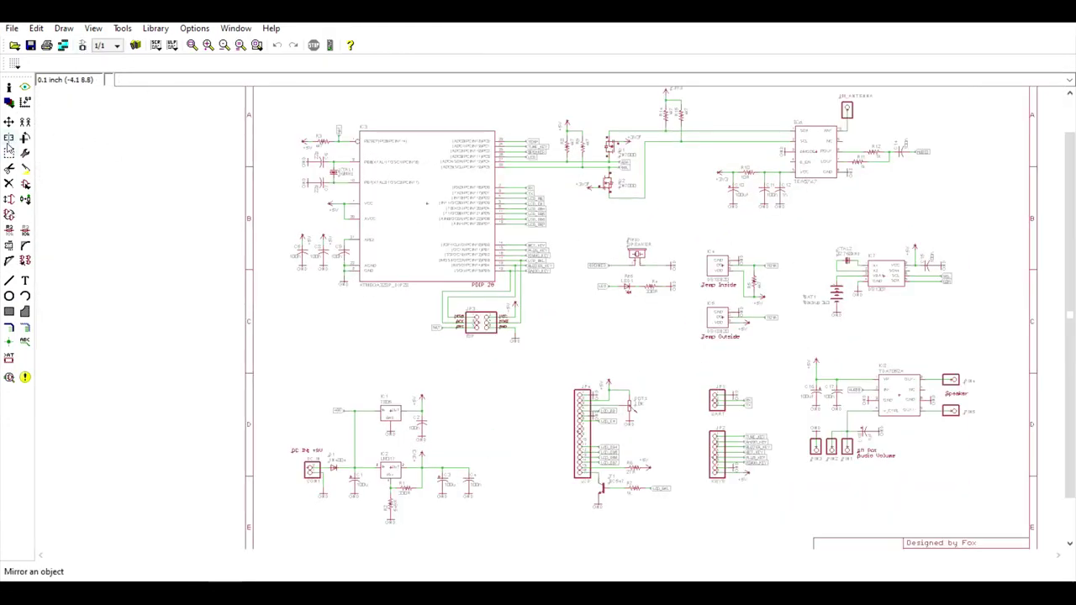
left_click(24, 86)
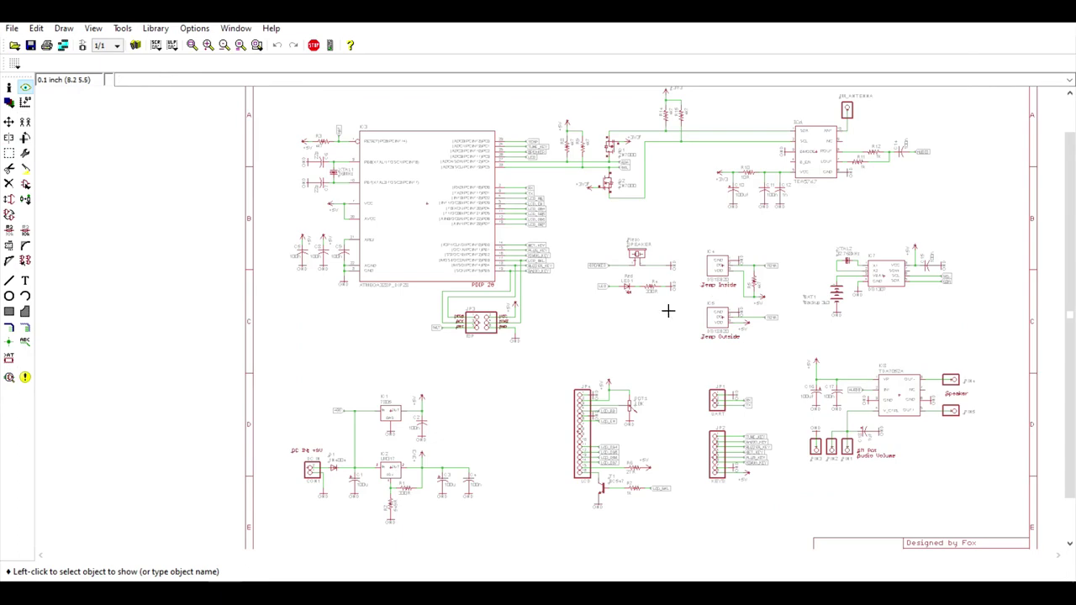
scroll(667, 378, "down", 1)
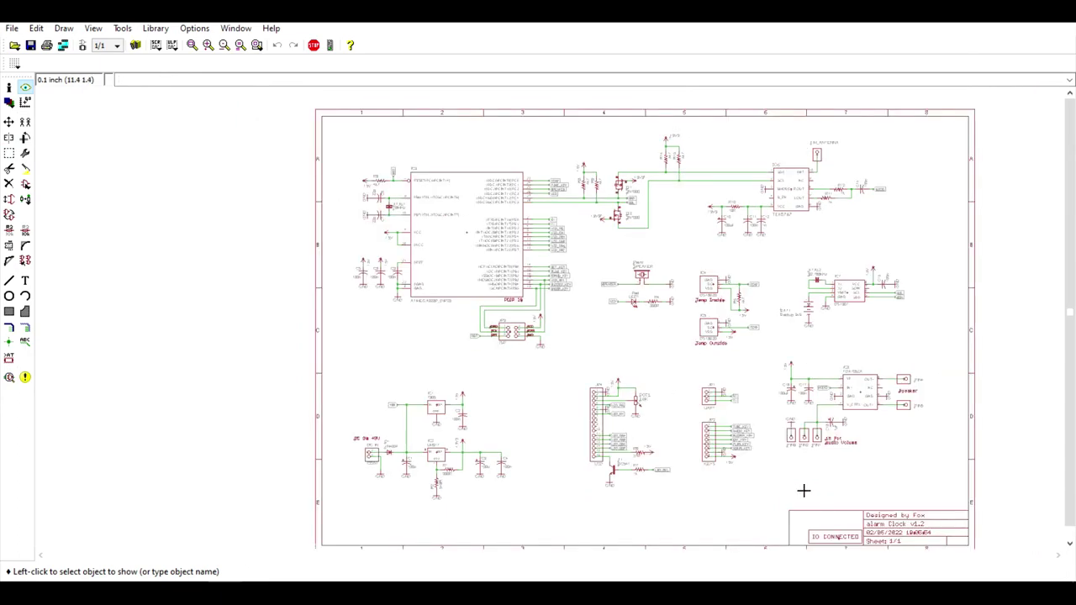
scroll(802, 490, "up", 1)
scroll(605, 339, "down", 1)
scroll(796, 415, "up", 1)
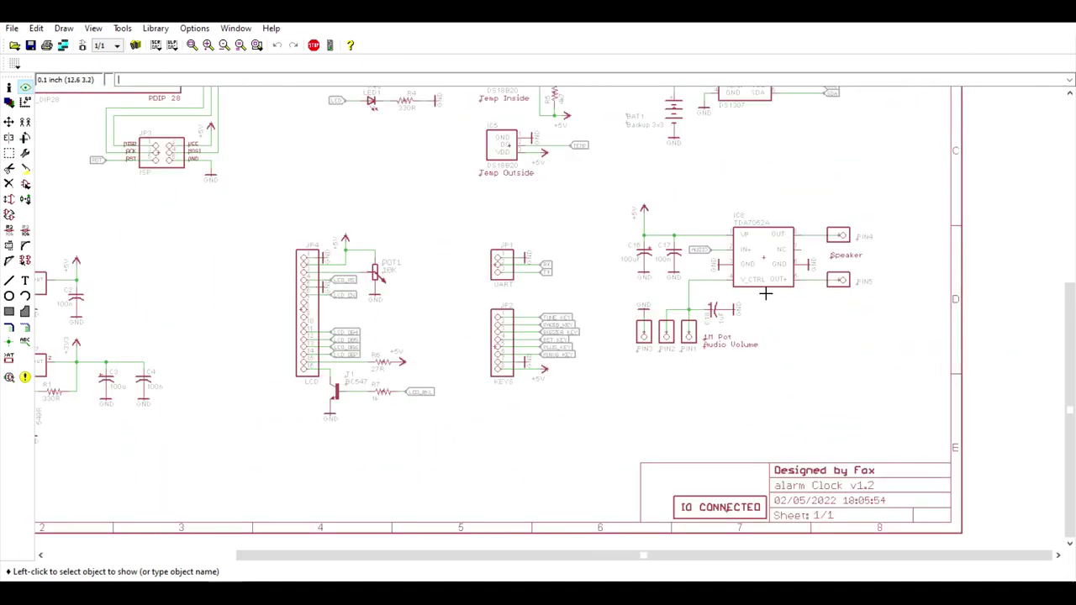
scroll(615, 383, "down", 1)
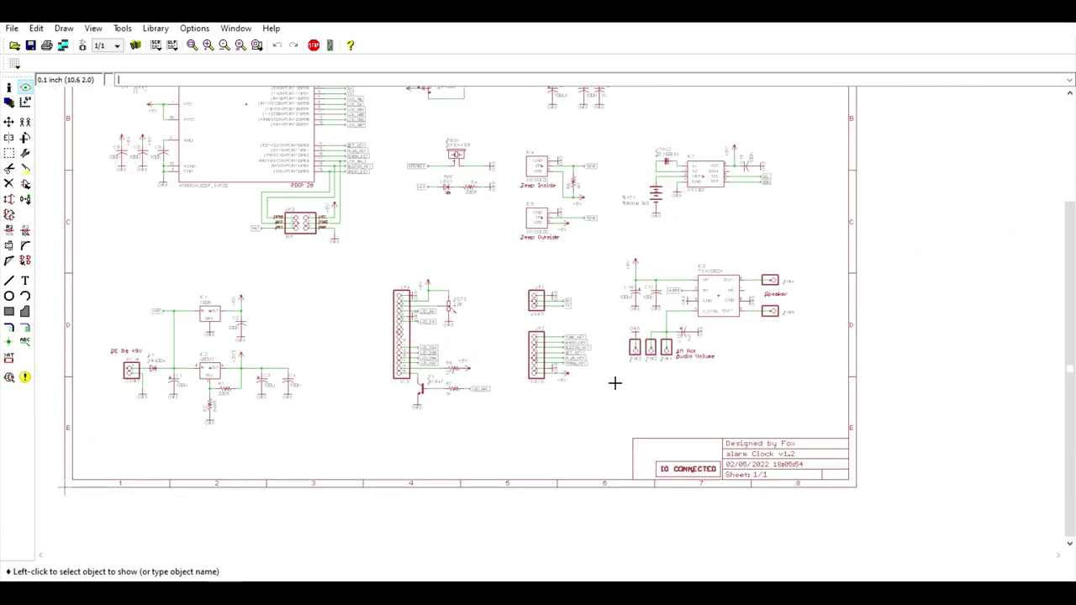